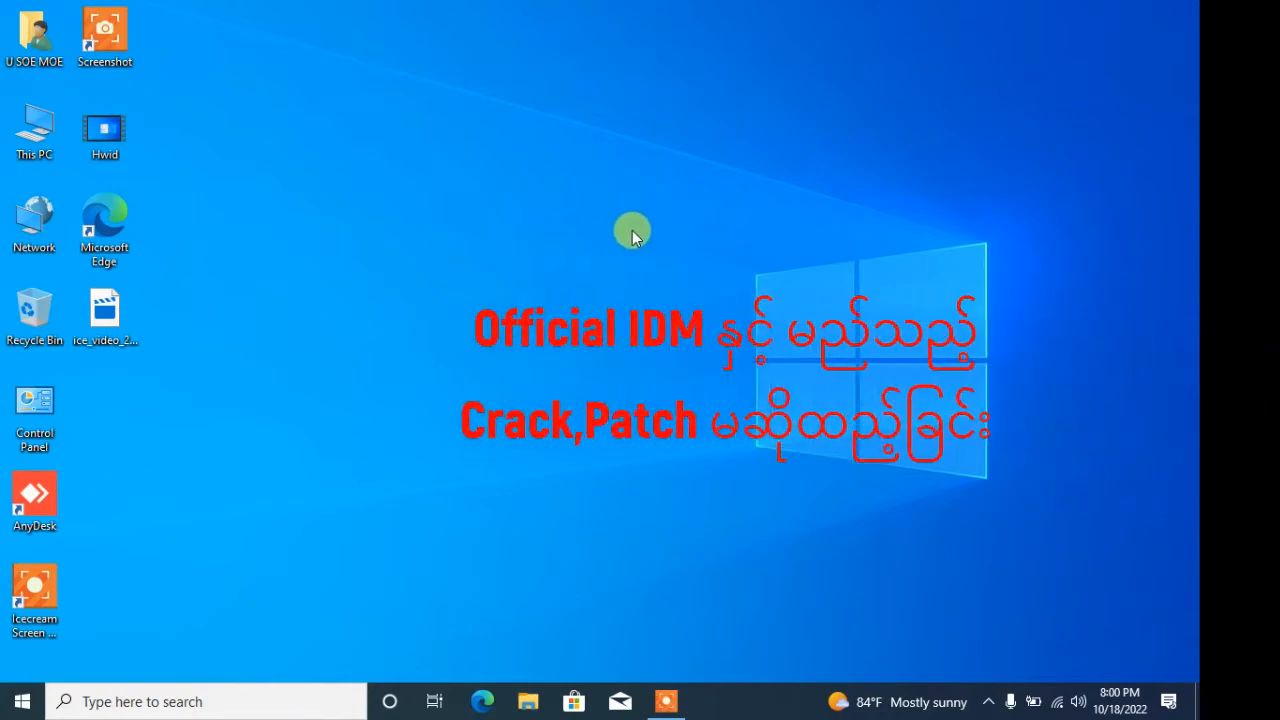
# - Refresh the desktop and launch Microsoft Edge from the taskbar
pyautogui.rightClick(633, 232)
pyautogui.click(656, 286)
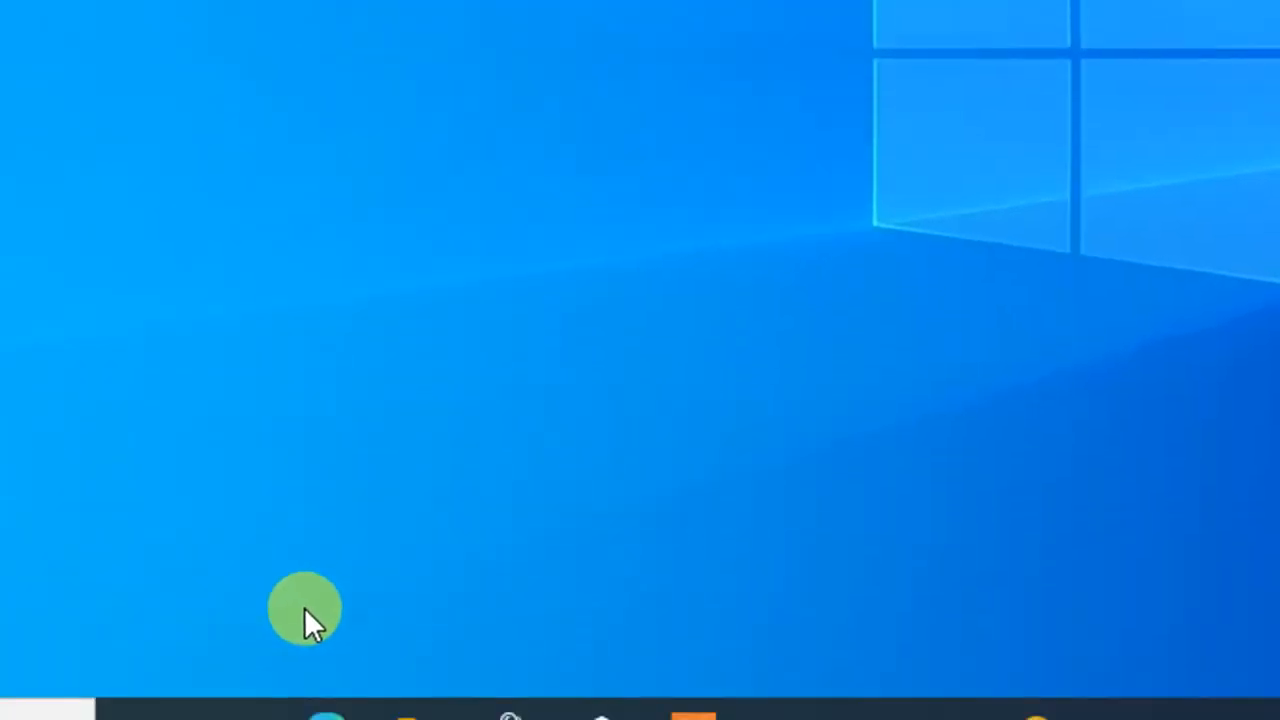
pyautogui.click(327, 714)
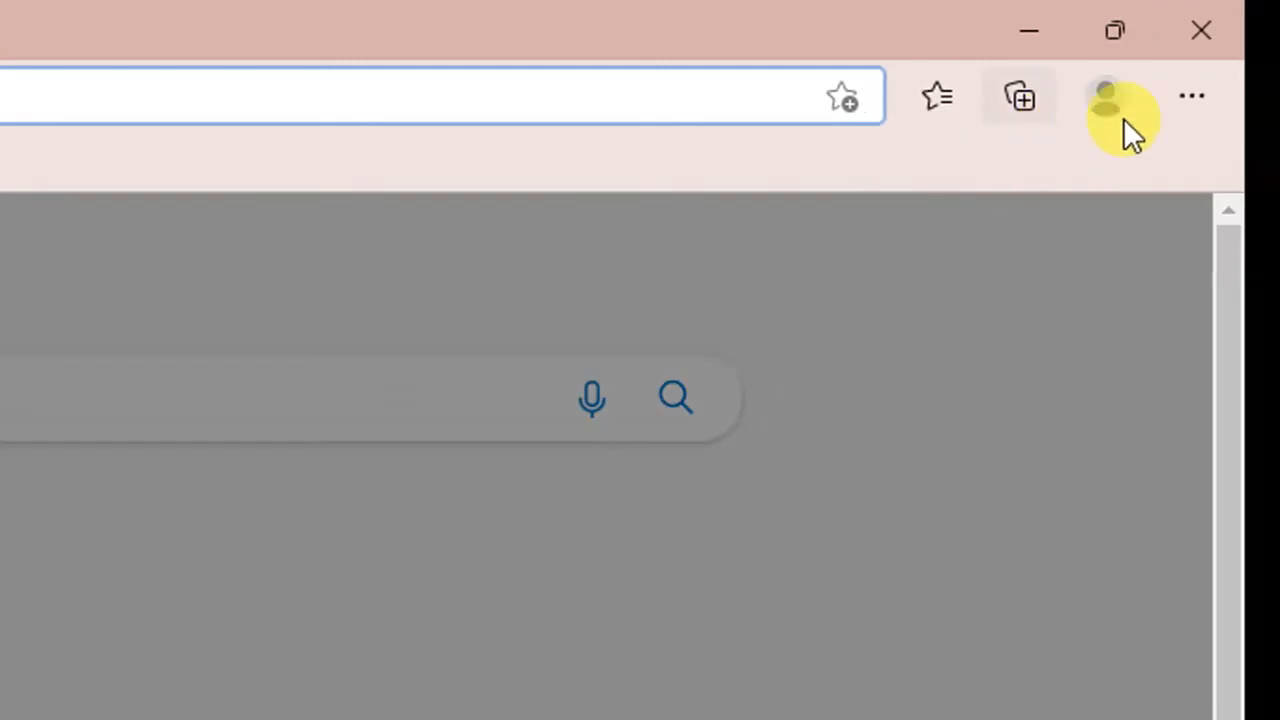
# - Check that Manage extensions lists no extensions, then go back to the new tab's search box
pyautogui.click(1202, 96)
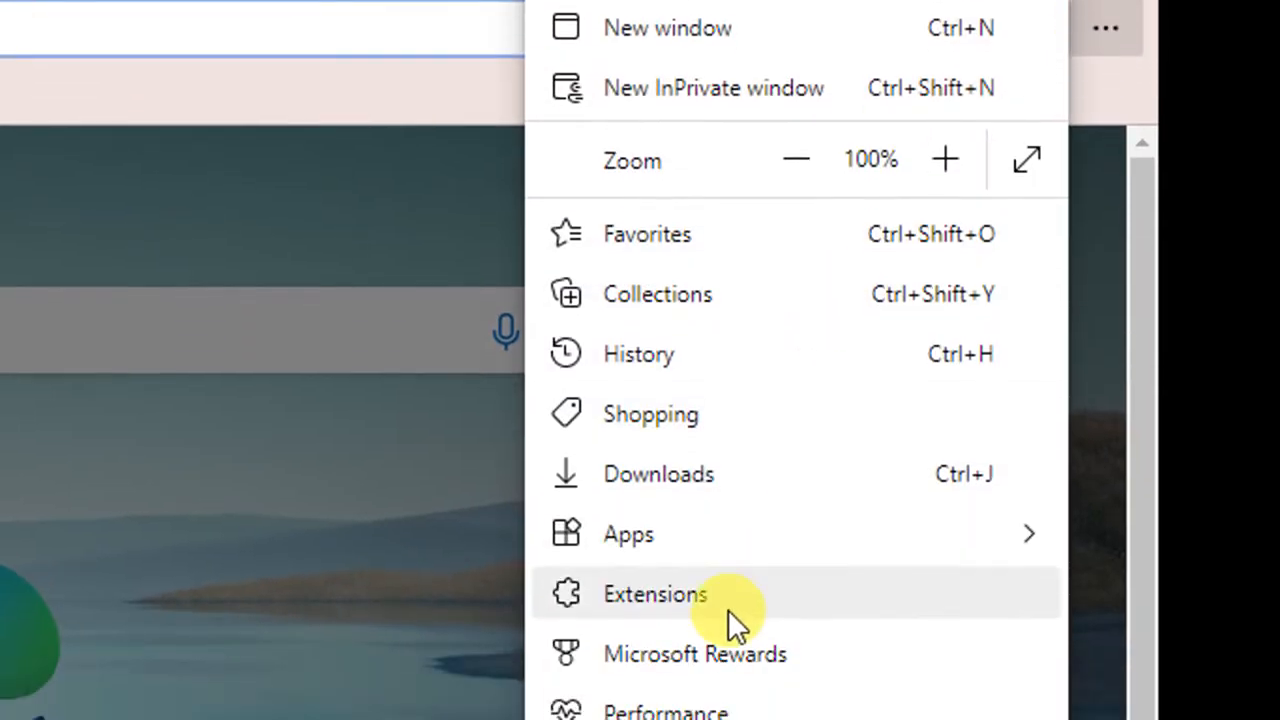
pyautogui.click(728, 676)
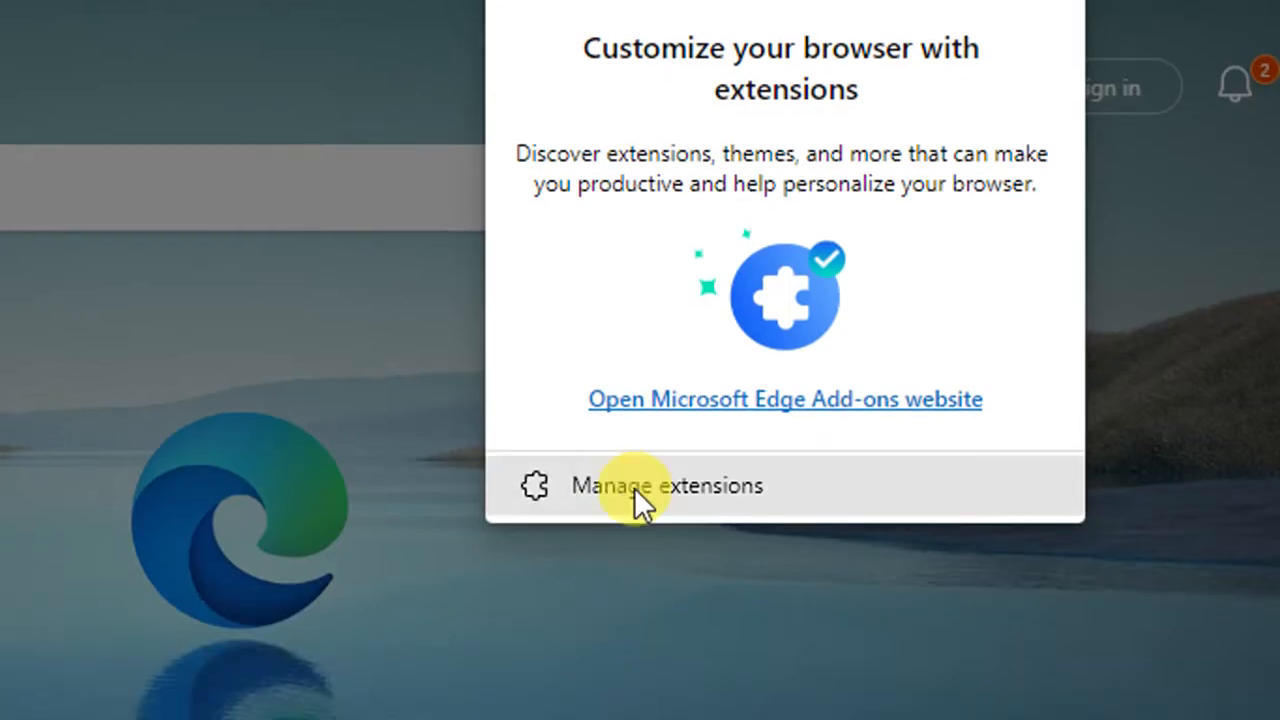
pyautogui.click(636, 490)
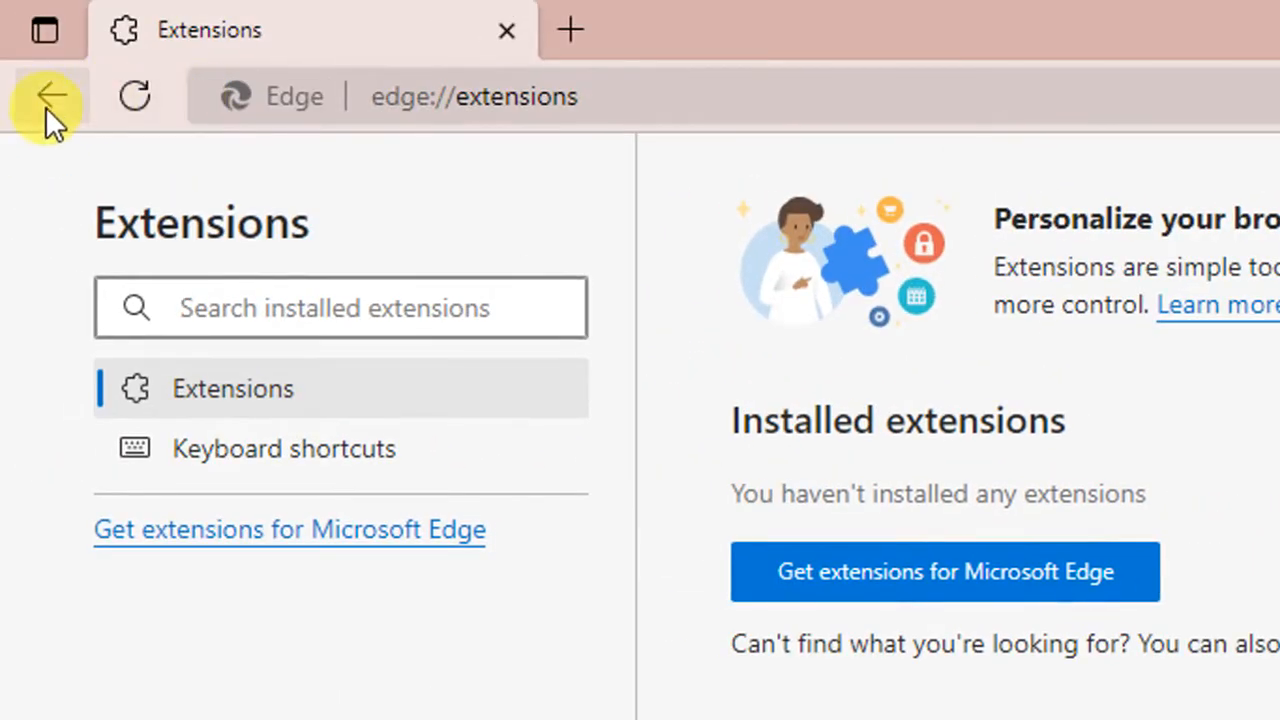
pyautogui.click(47, 100)
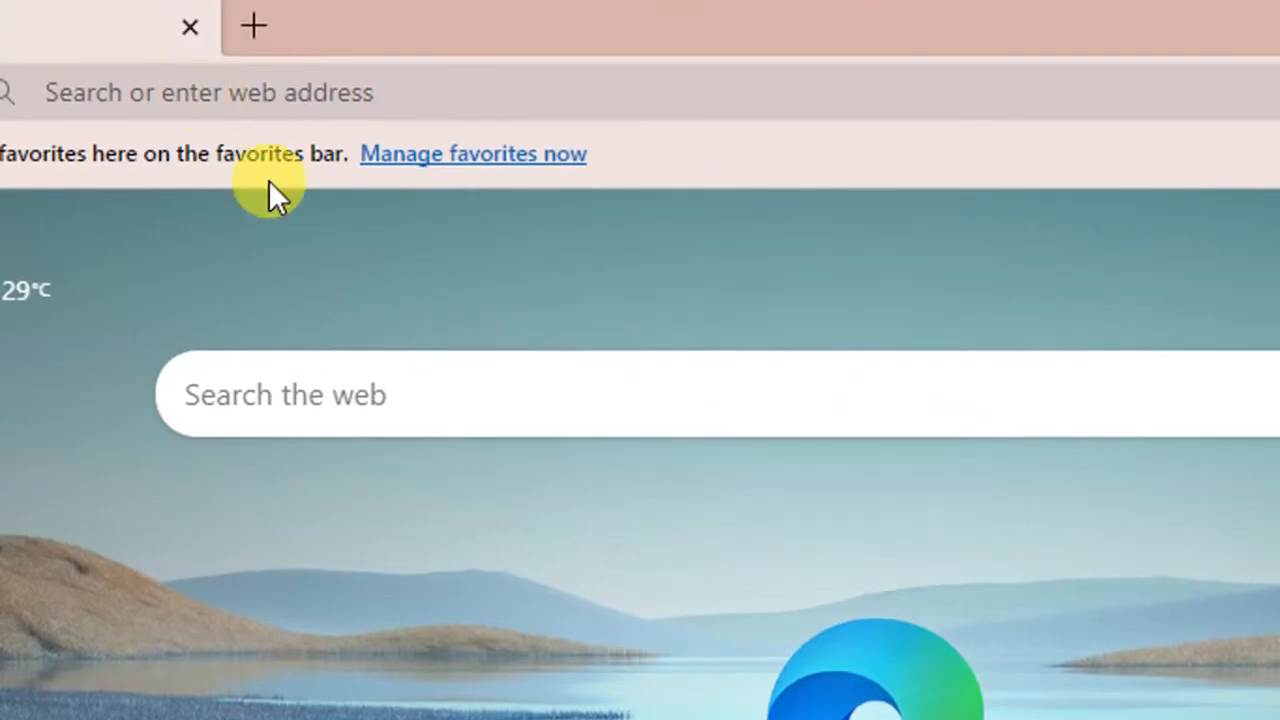
pyautogui.click(194, 91)
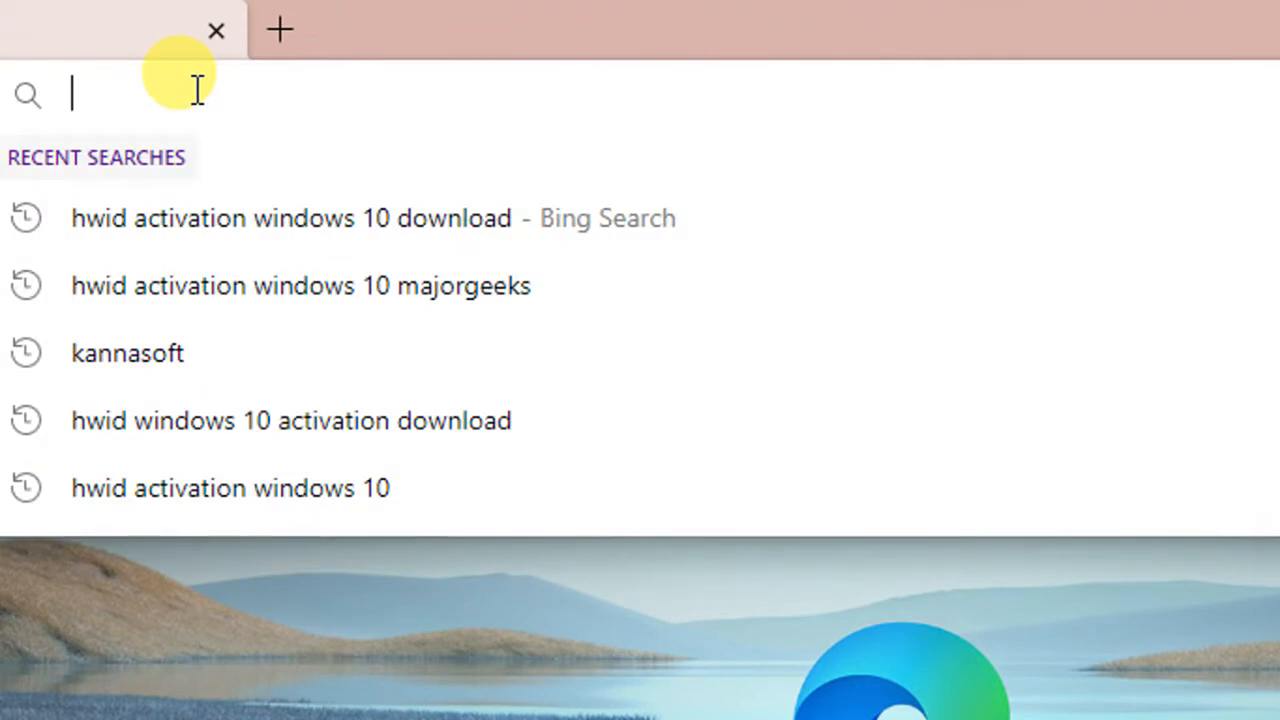
# - Search Bing for 'internet download manager' and download the 30-day trial idman641build3.exe from internetdownloadmanager.com
pyautogui.write('inter')
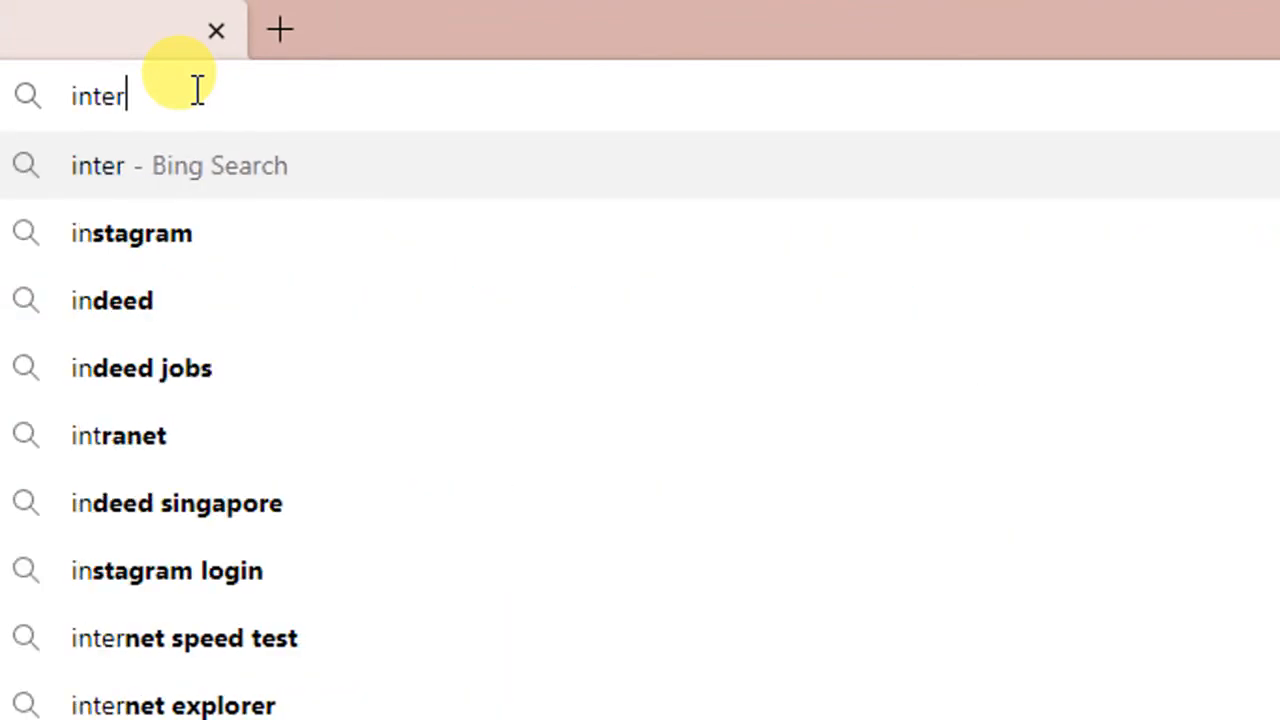
pyautogui.write('net')
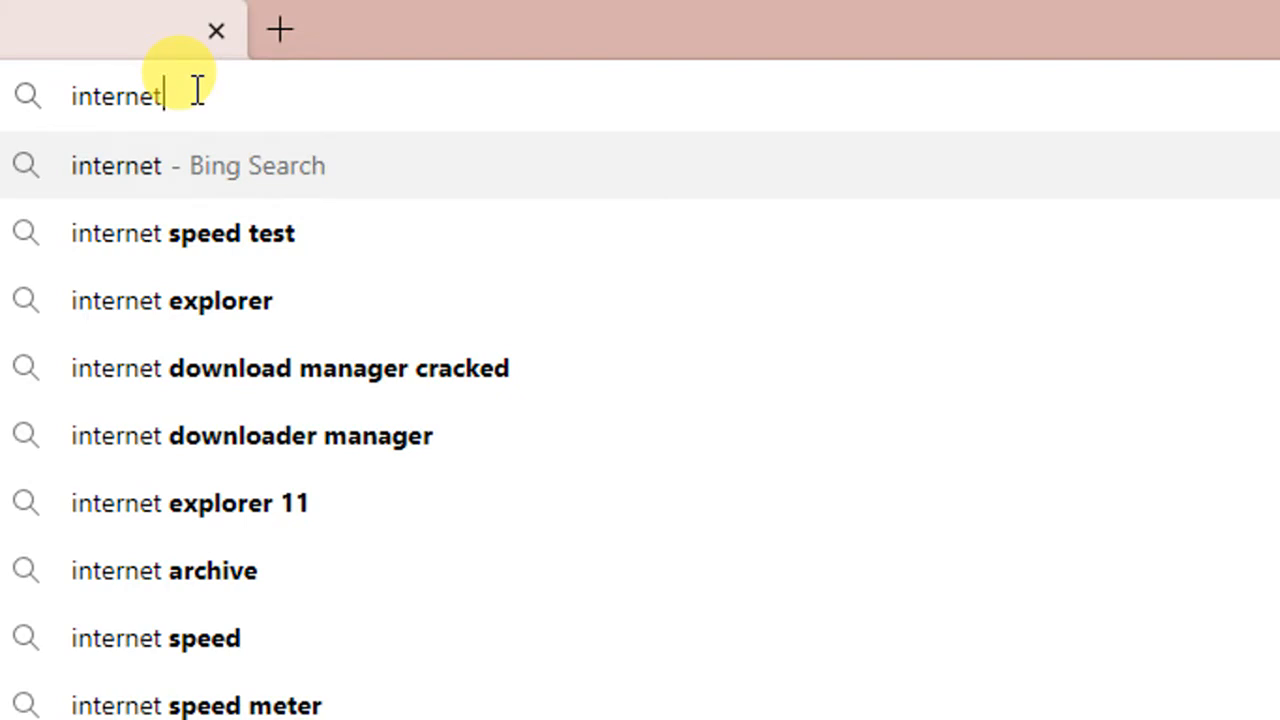
pyautogui.write(' download manager cracked')
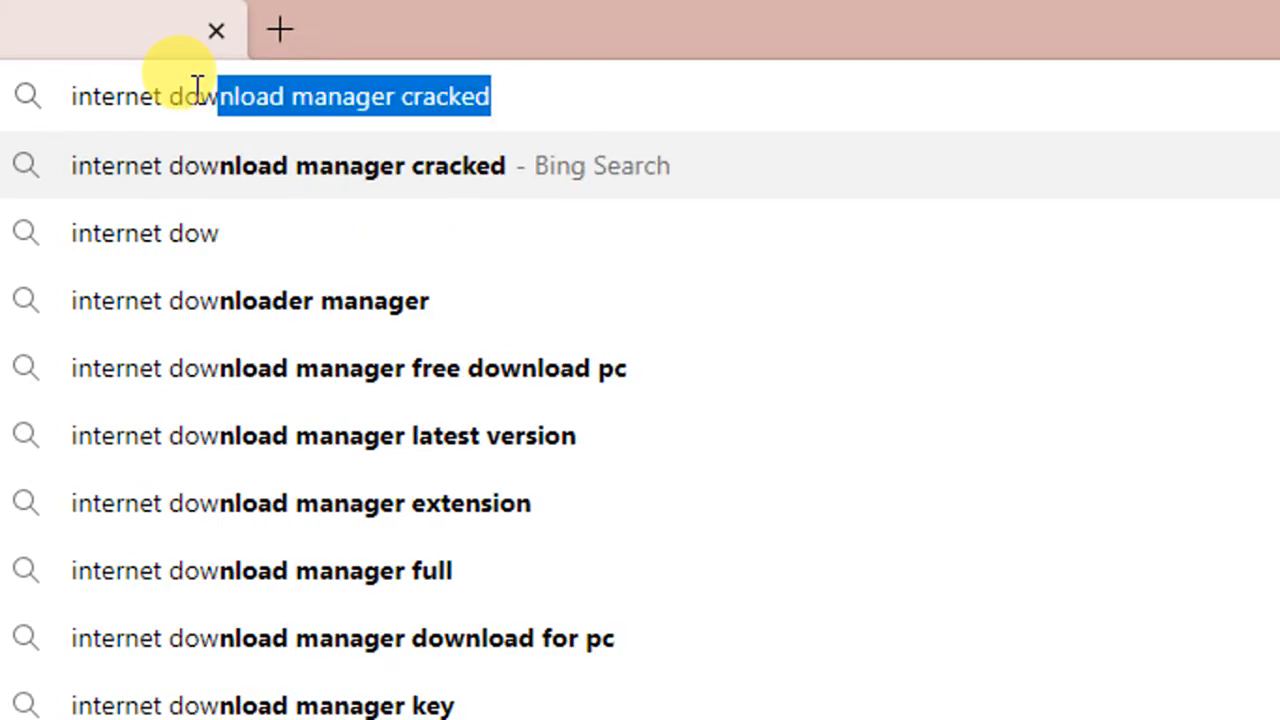
pyautogui.press('Right')
pyautogui.press('BackSpace')
pyautogui.press('BackSpace')
pyautogui.press('BackSpace')
pyautogui.press('BackSpace')
pyautogui.press('BackSpace')
pyautogui.press('BackSpace')
pyautogui.press('BackSpace')
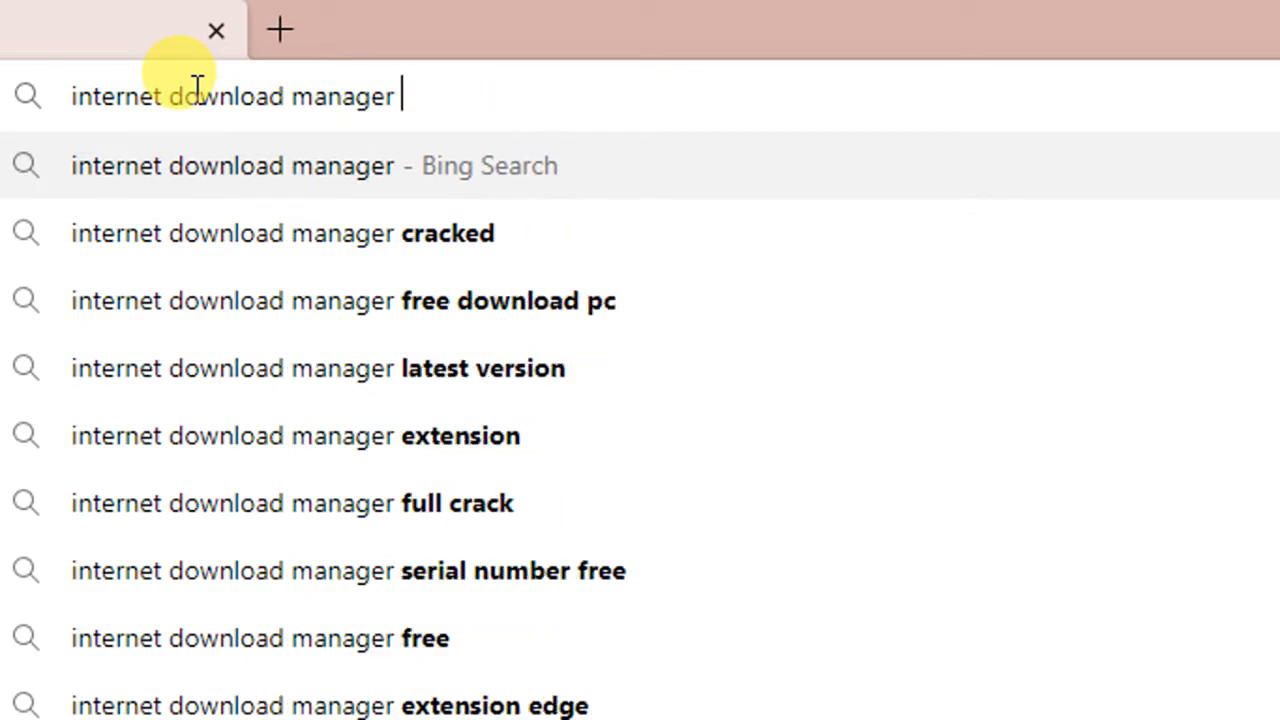
pyautogui.press('Return')
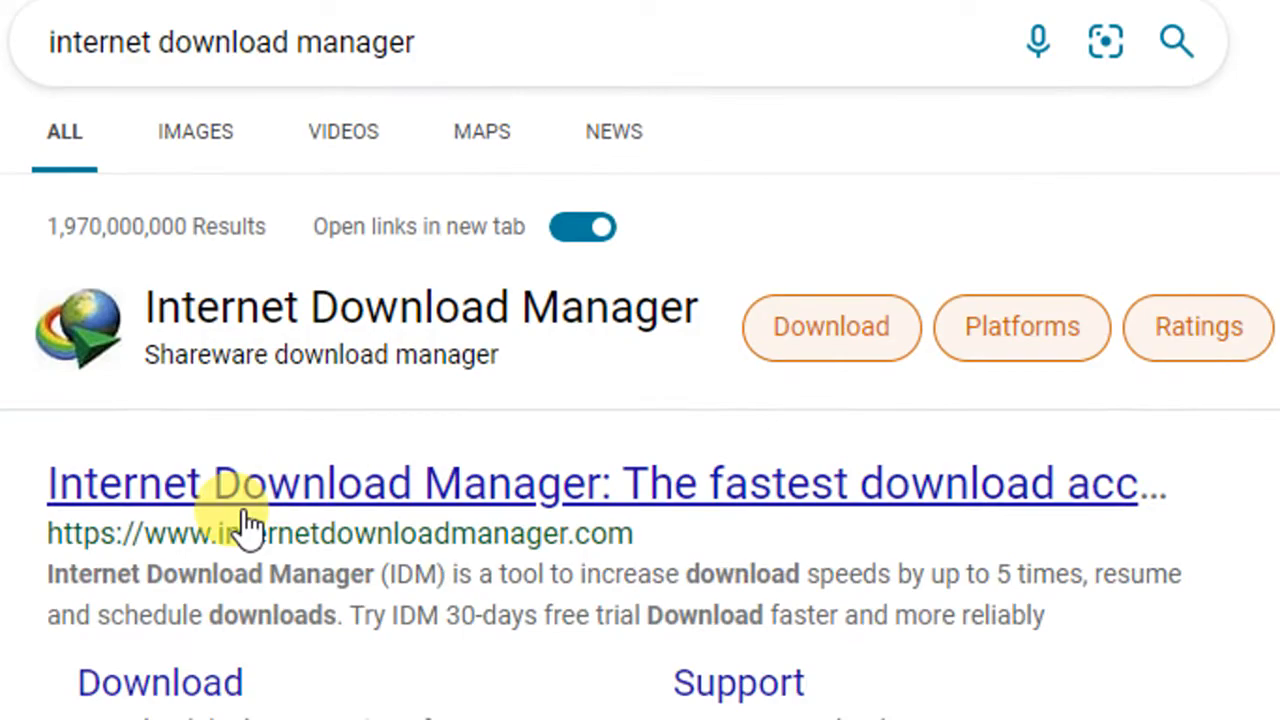
pyautogui.click(335, 488)
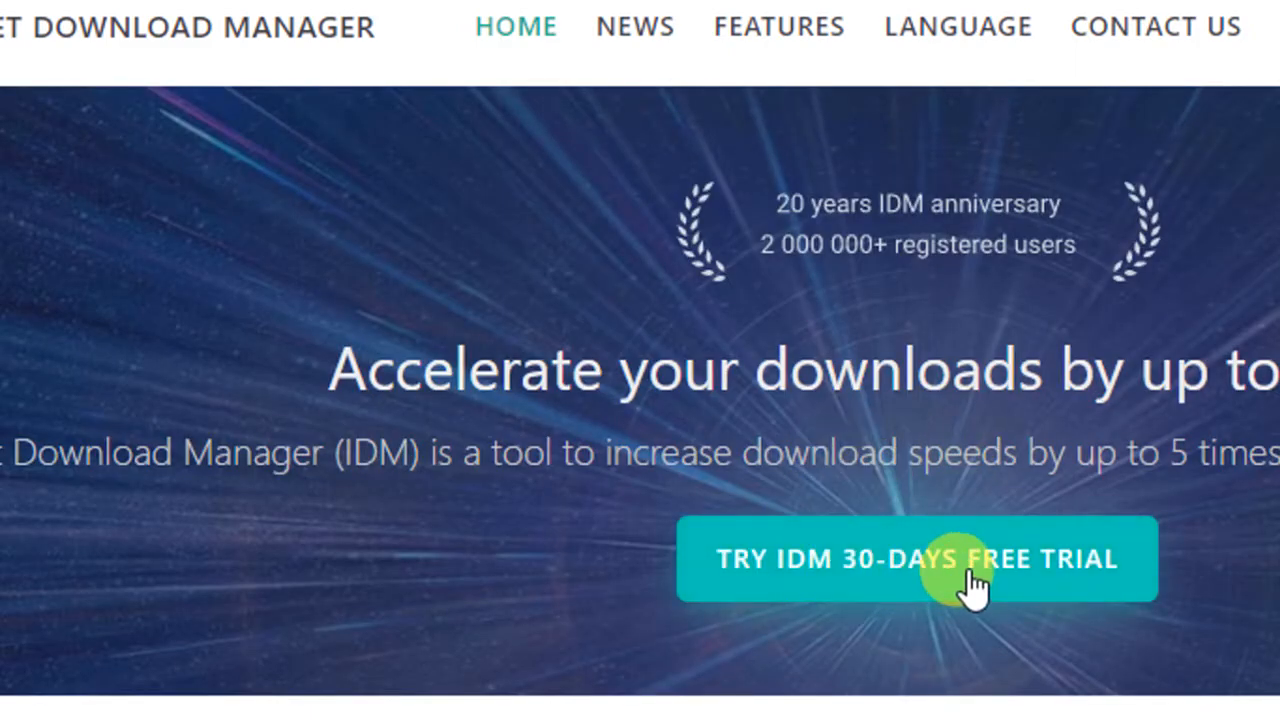
pyautogui.click(800, 591)
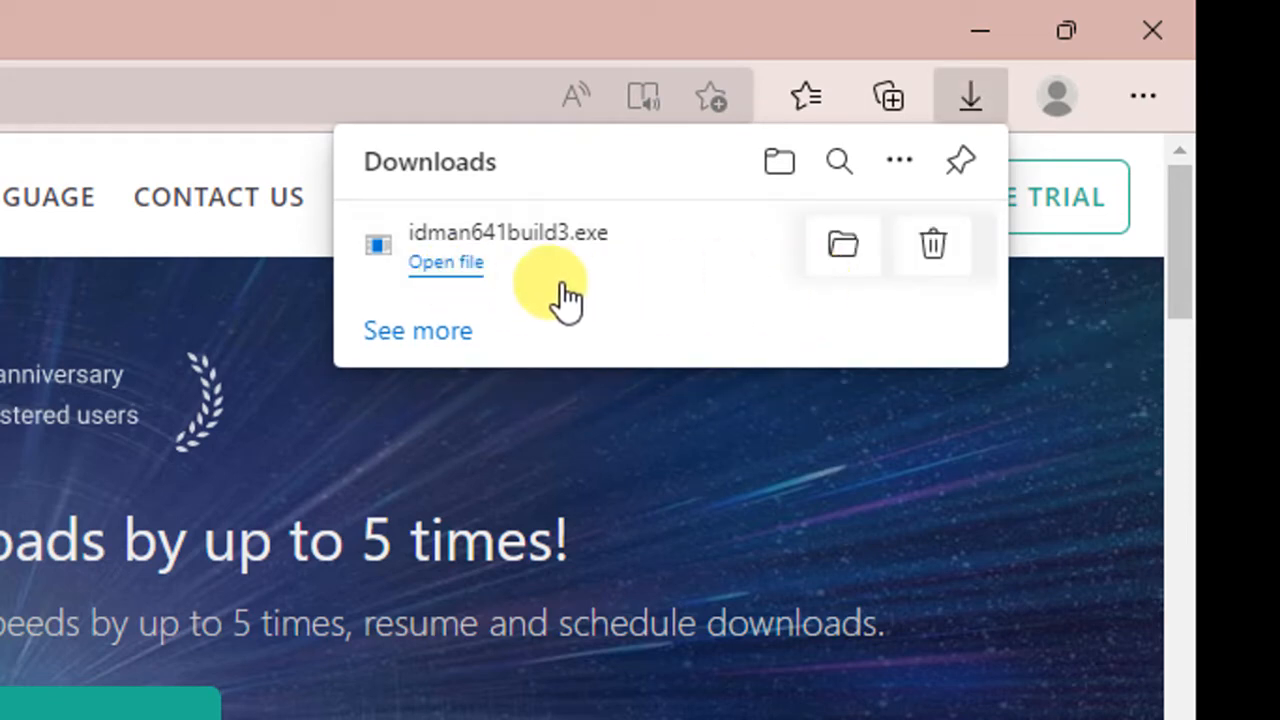
# - Run idman641build3.exe, accept the licence, install IDM to the default folder, then close Edge
pyautogui.click(445, 262)
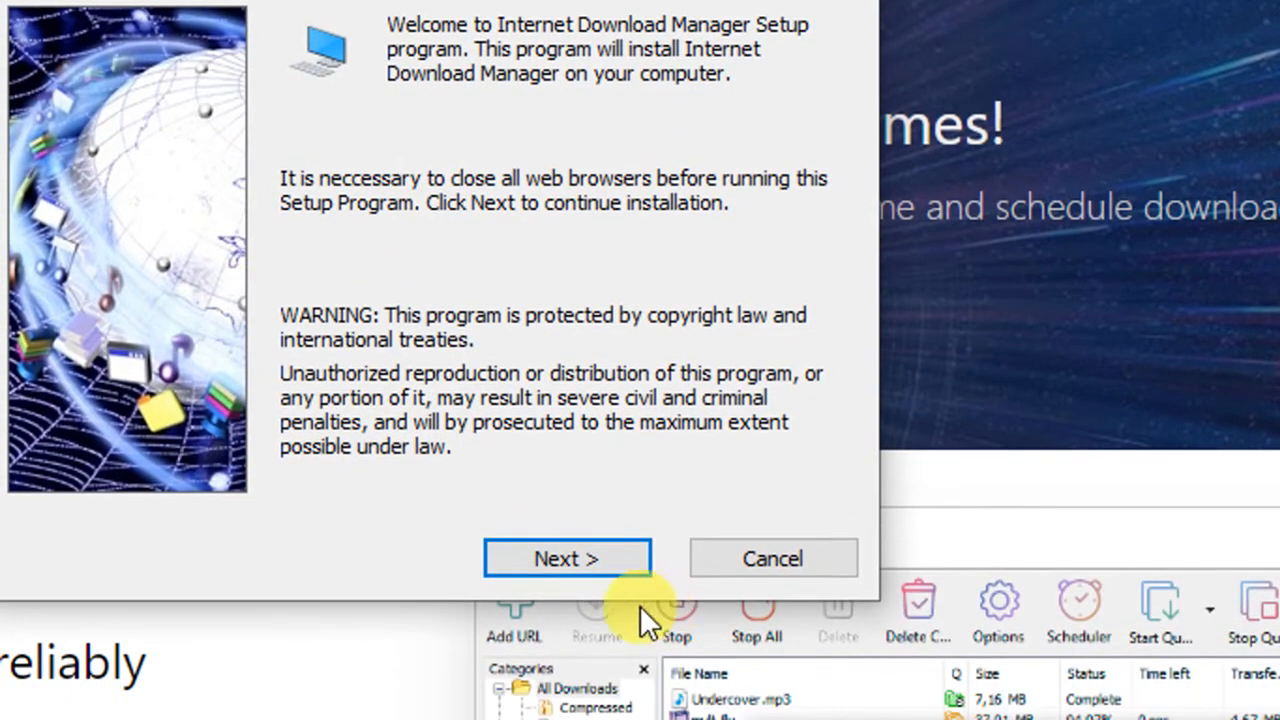
pyautogui.click(590, 568)
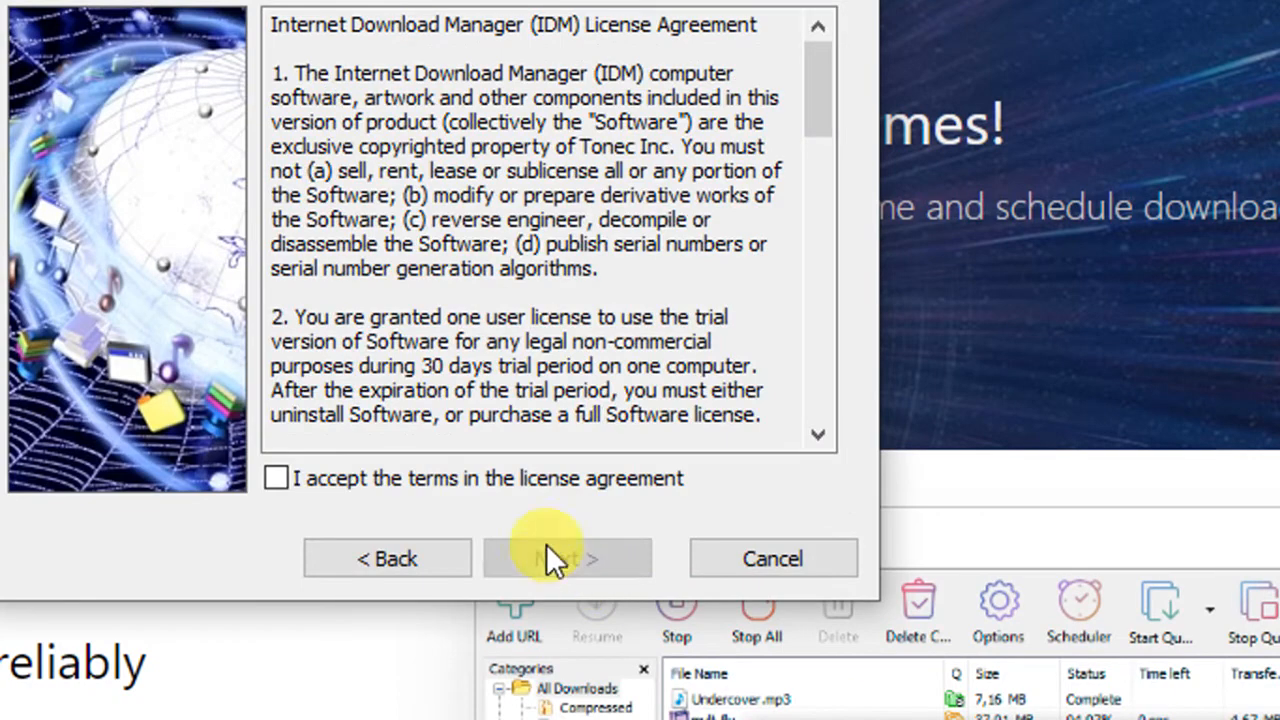
pyautogui.click(432, 478)
pyautogui.click(580, 566)
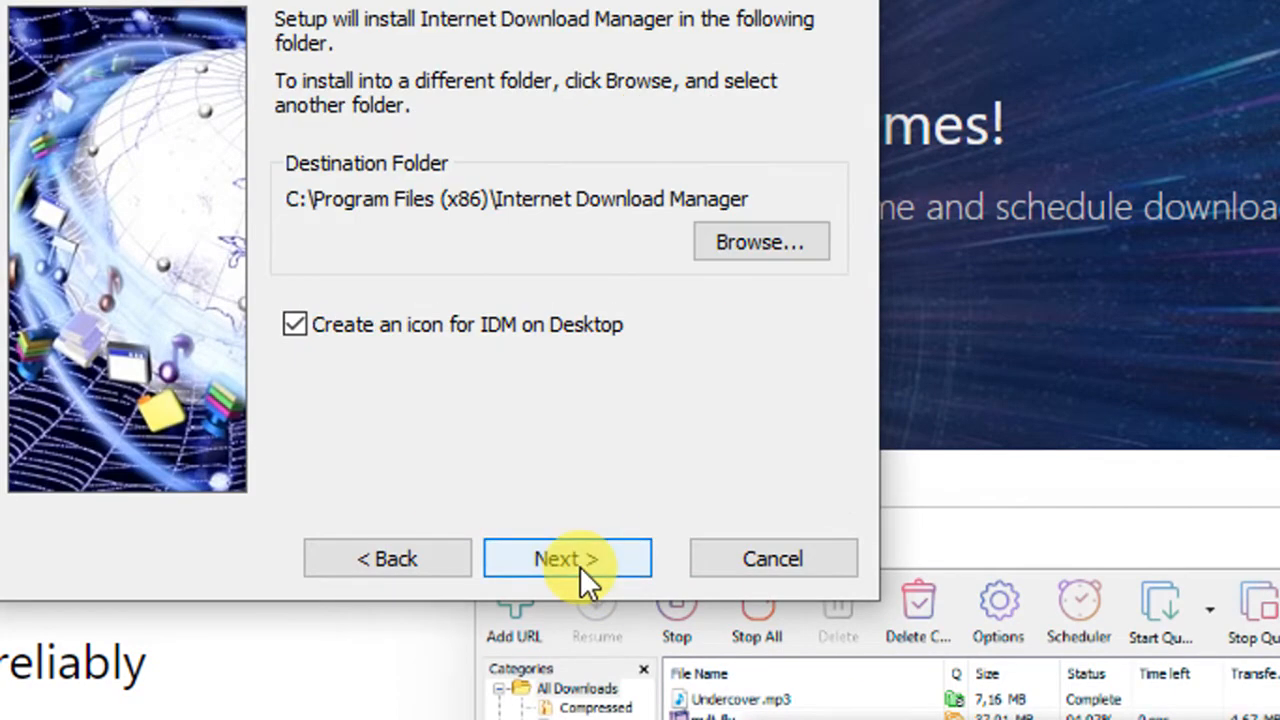
pyautogui.click(580, 553)
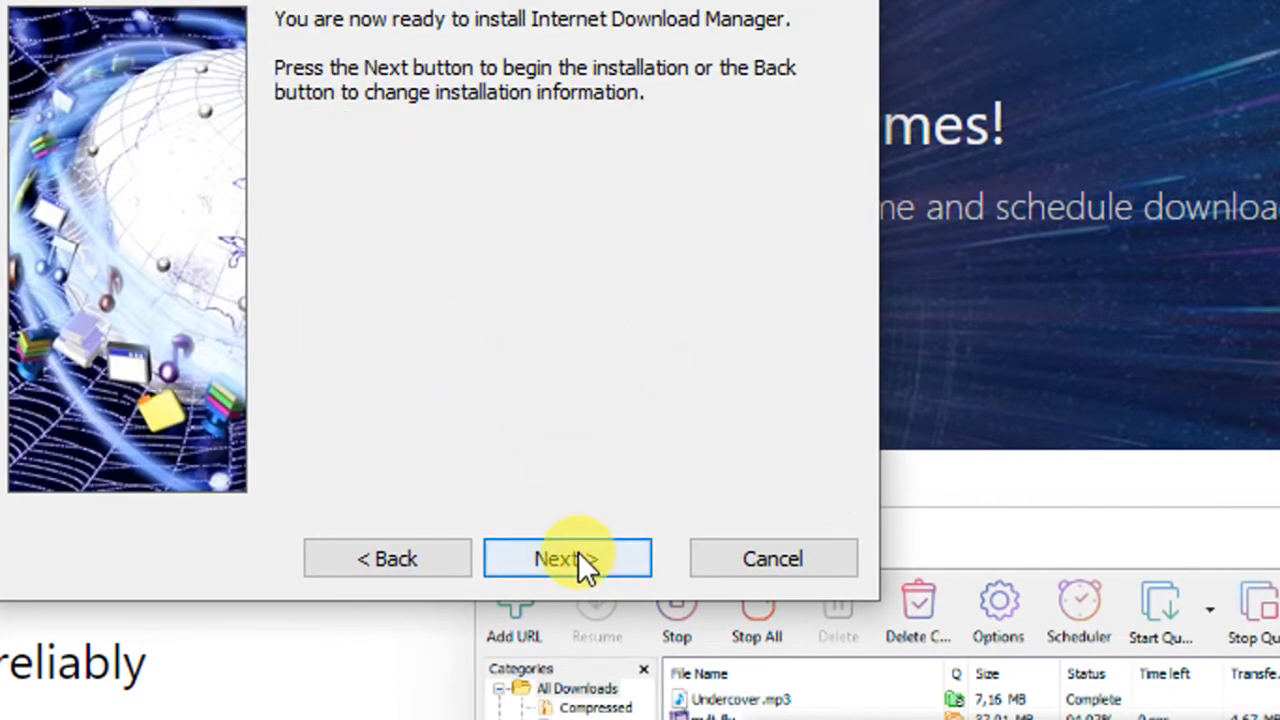
pyautogui.click(574, 566)
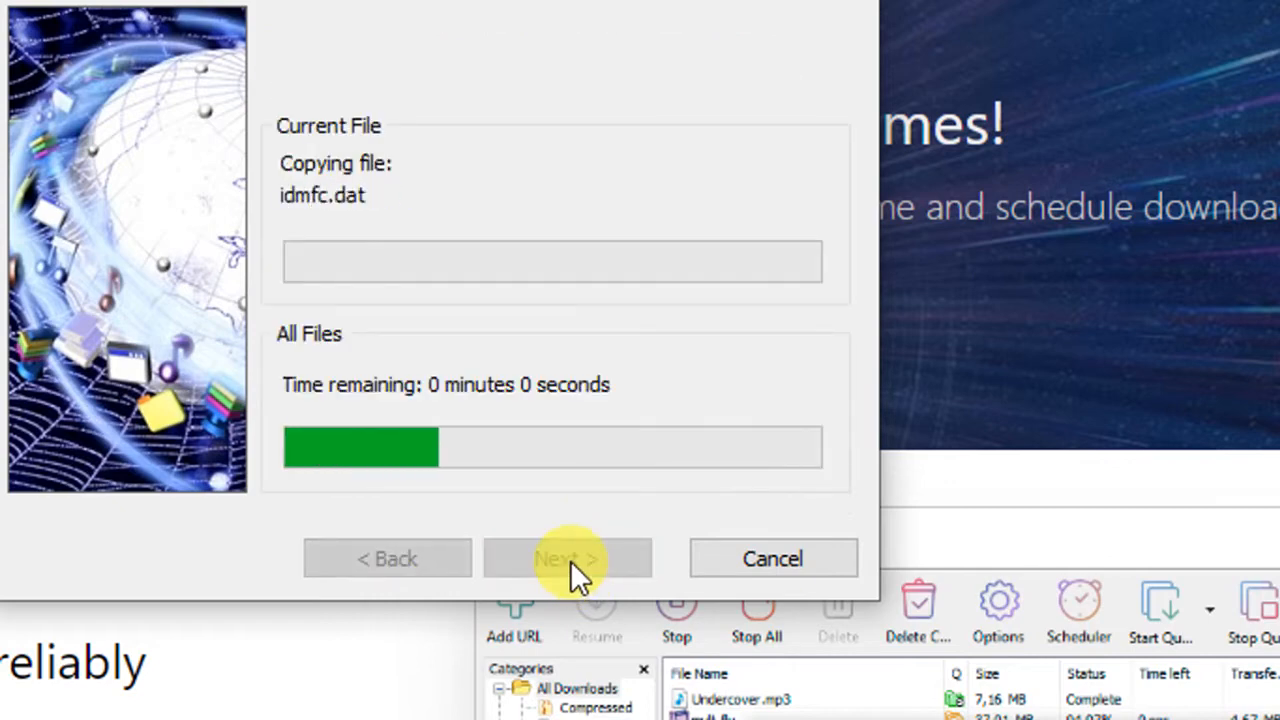
pyautogui.click(568, 556)
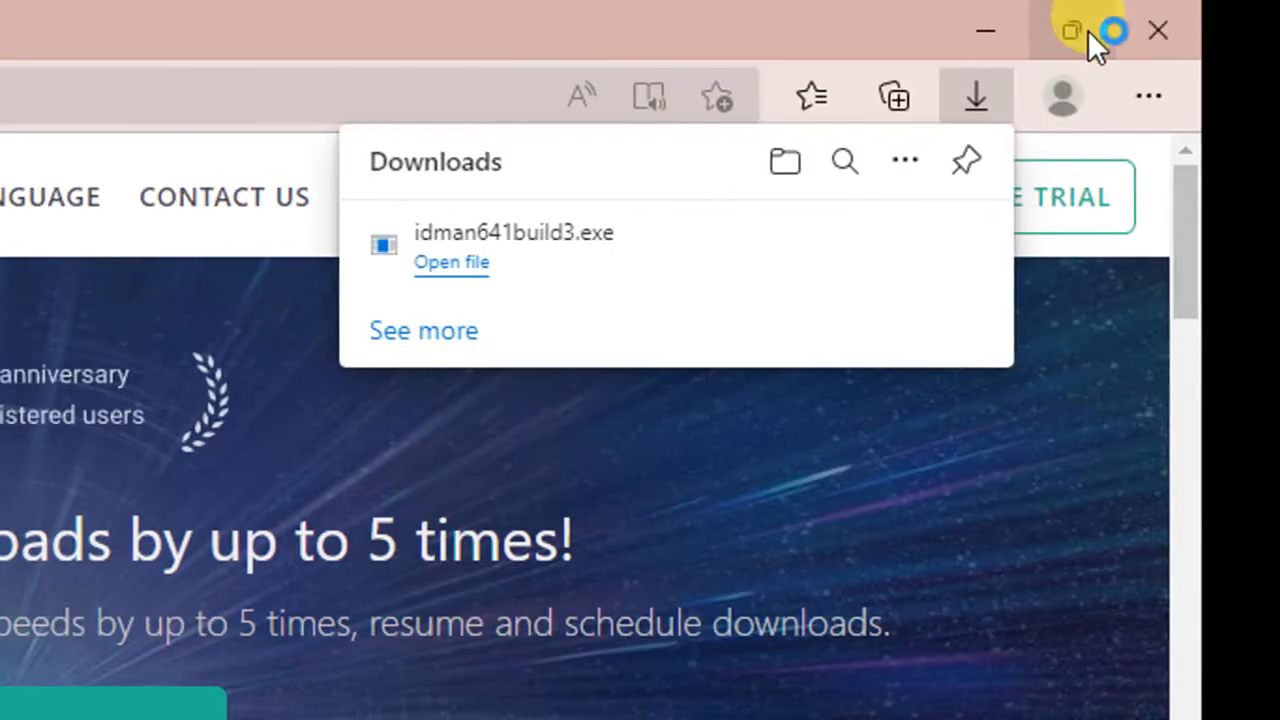
pyautogui.click(1100, 38)
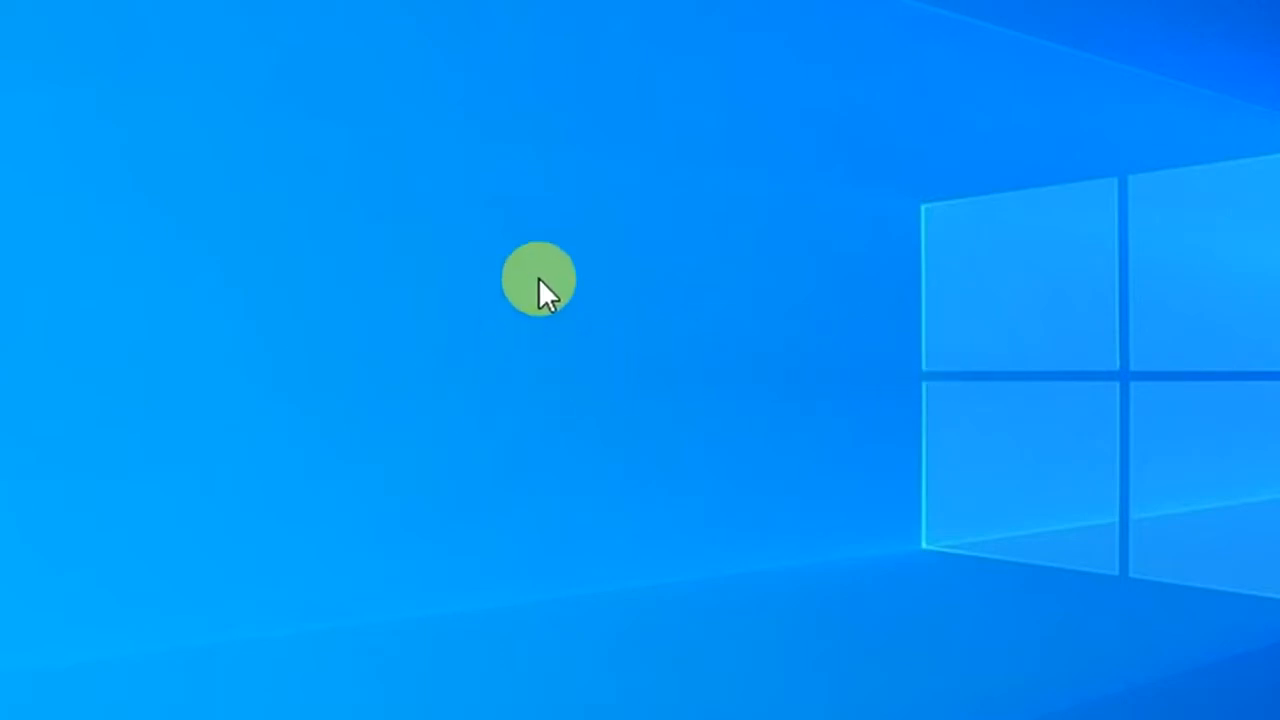
# - Refresh the empty Windows desktop twice from its right-click menu
pyautogui.rightClick(473, 217)
pyautogui.click(531, 328)
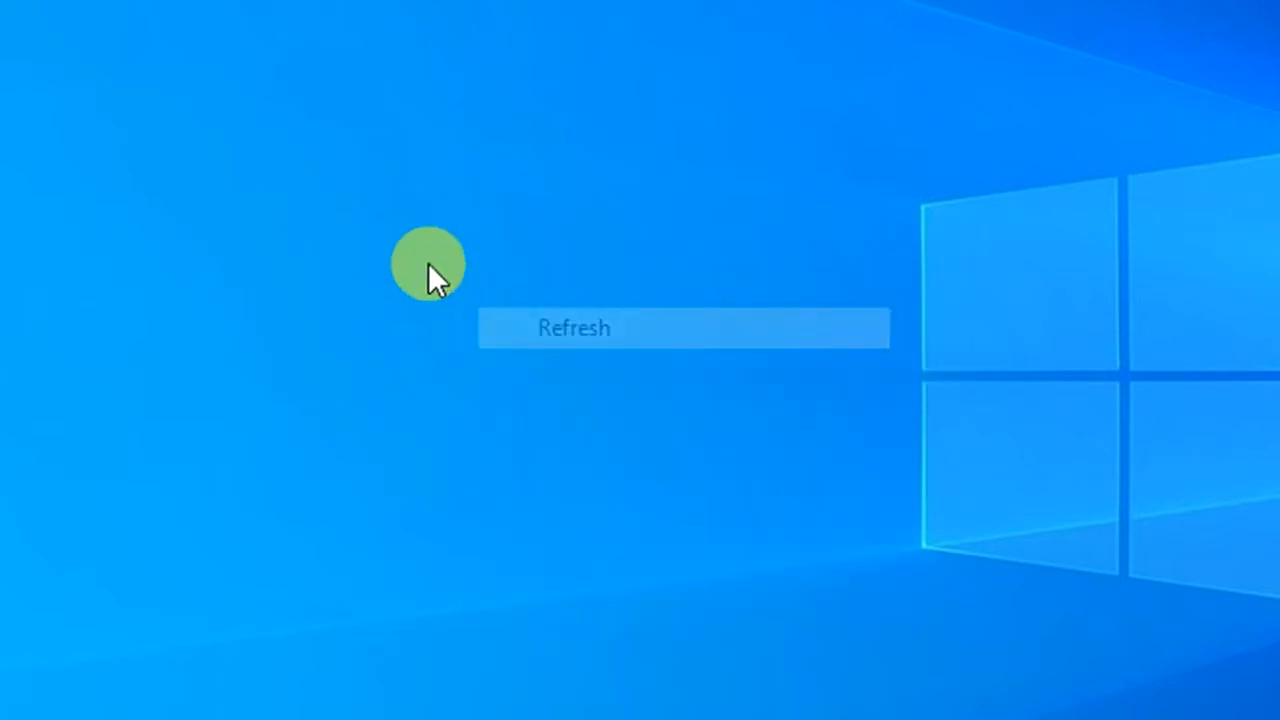
pyautogui.rightClick(404, 187)
pyautogui.click(455, 292)
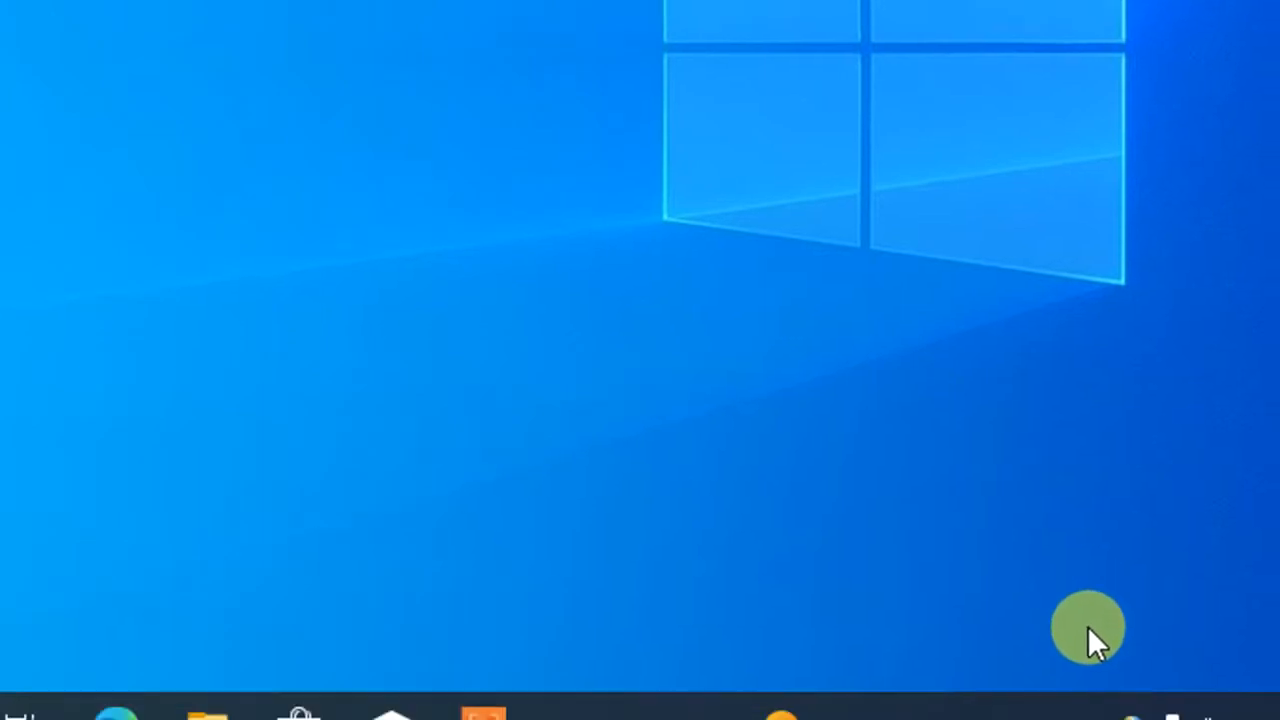
# - Confirm real-time protection is off under Virus & threat protection settings, then close Windows Security
pyautogui.click(1125, 684)
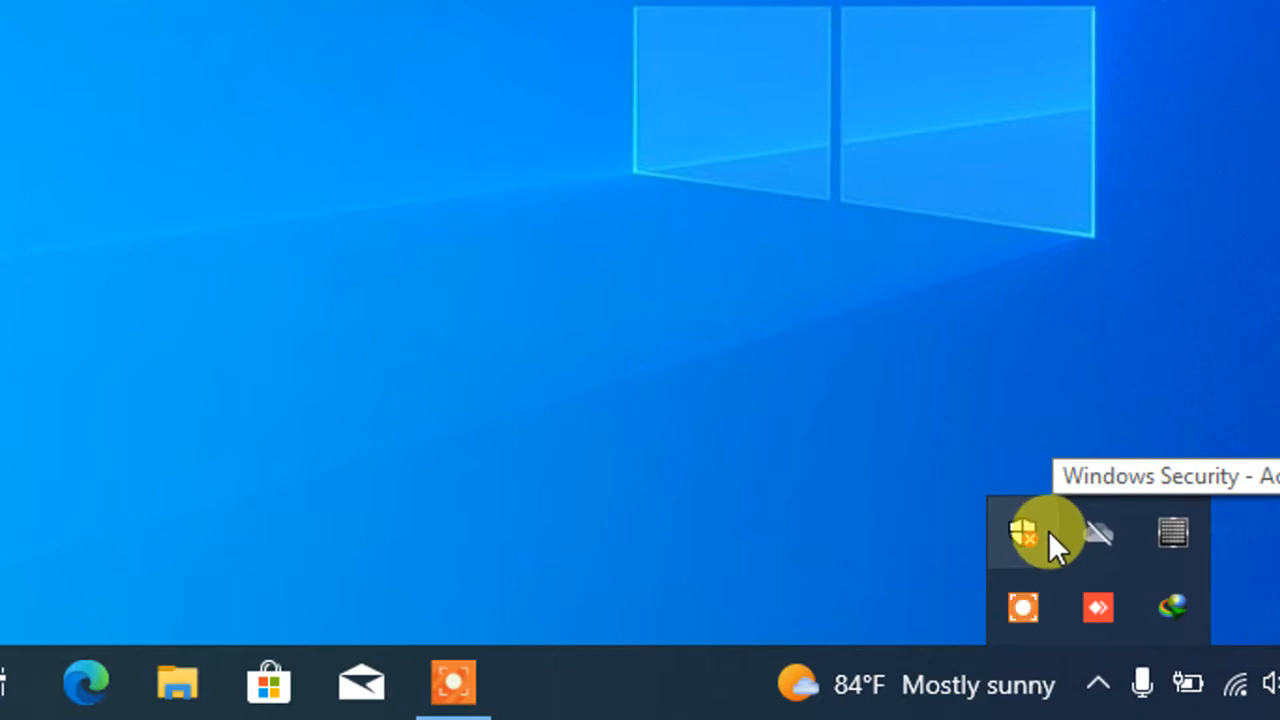
pyautogui.click(1048, 531)
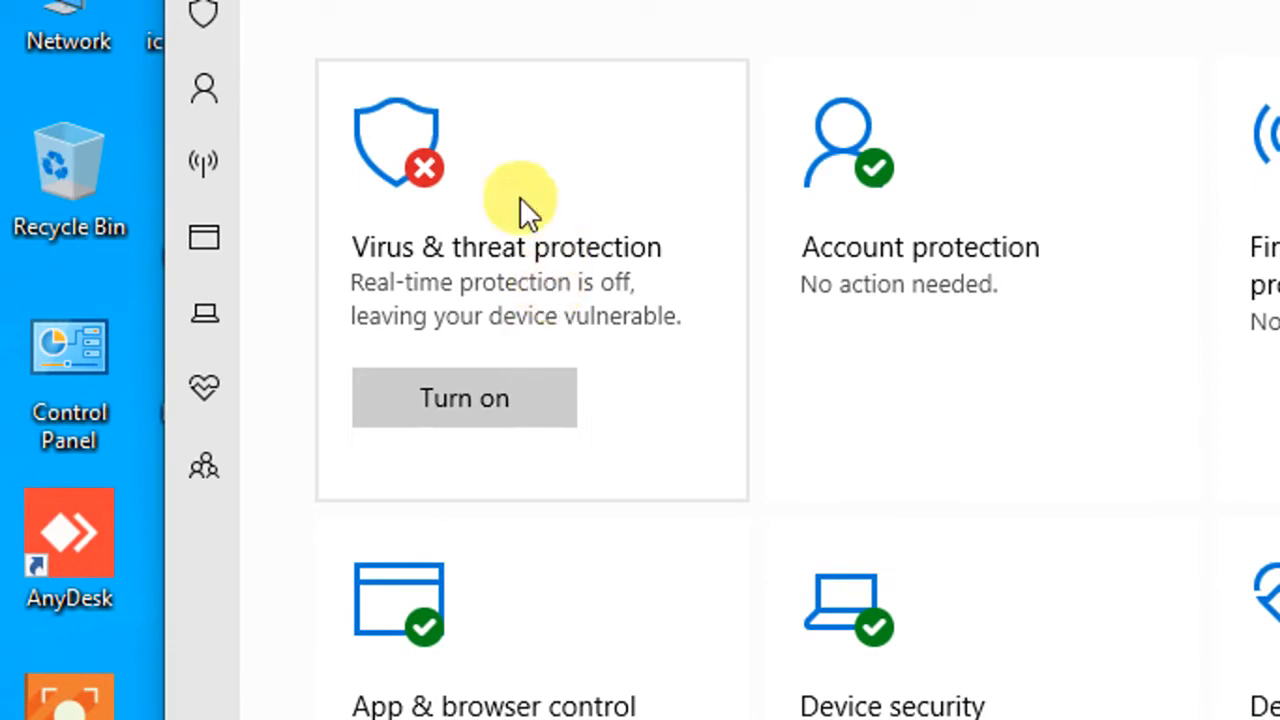
pyautogui.click(413, 141)
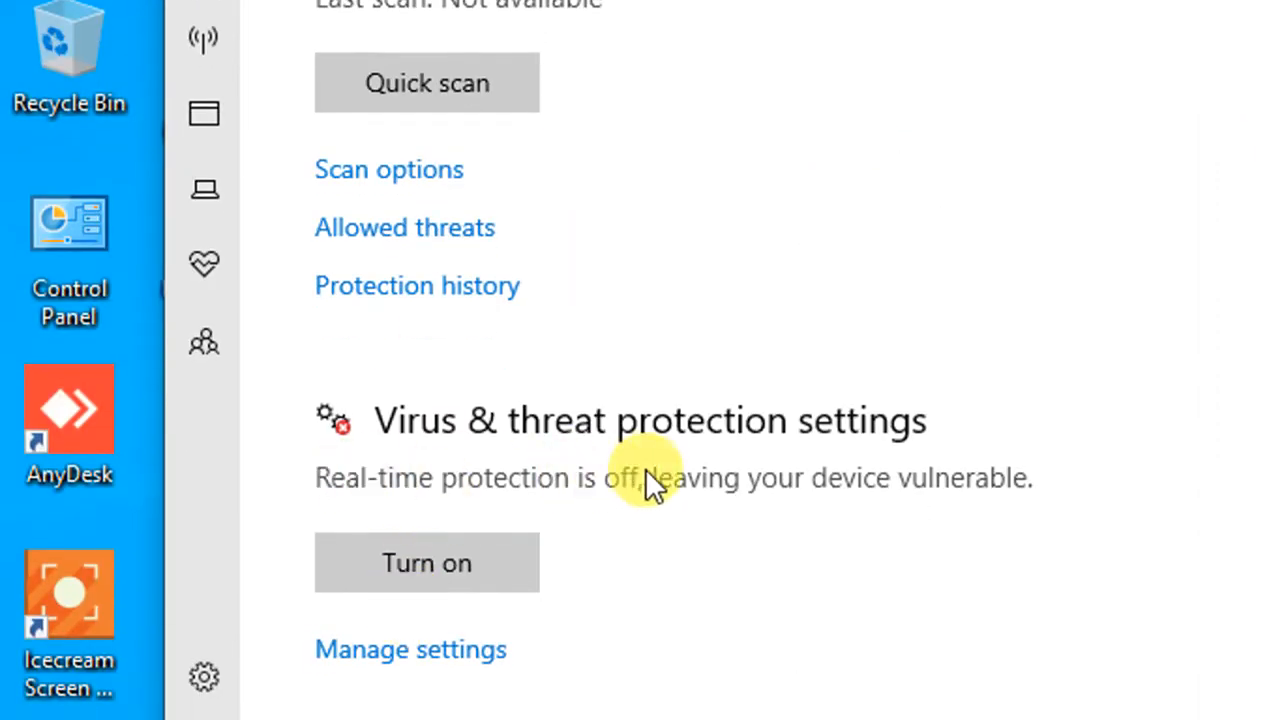
pyautogui.scroll(-3, 610, 488)
pyautogui.click(379, 313)
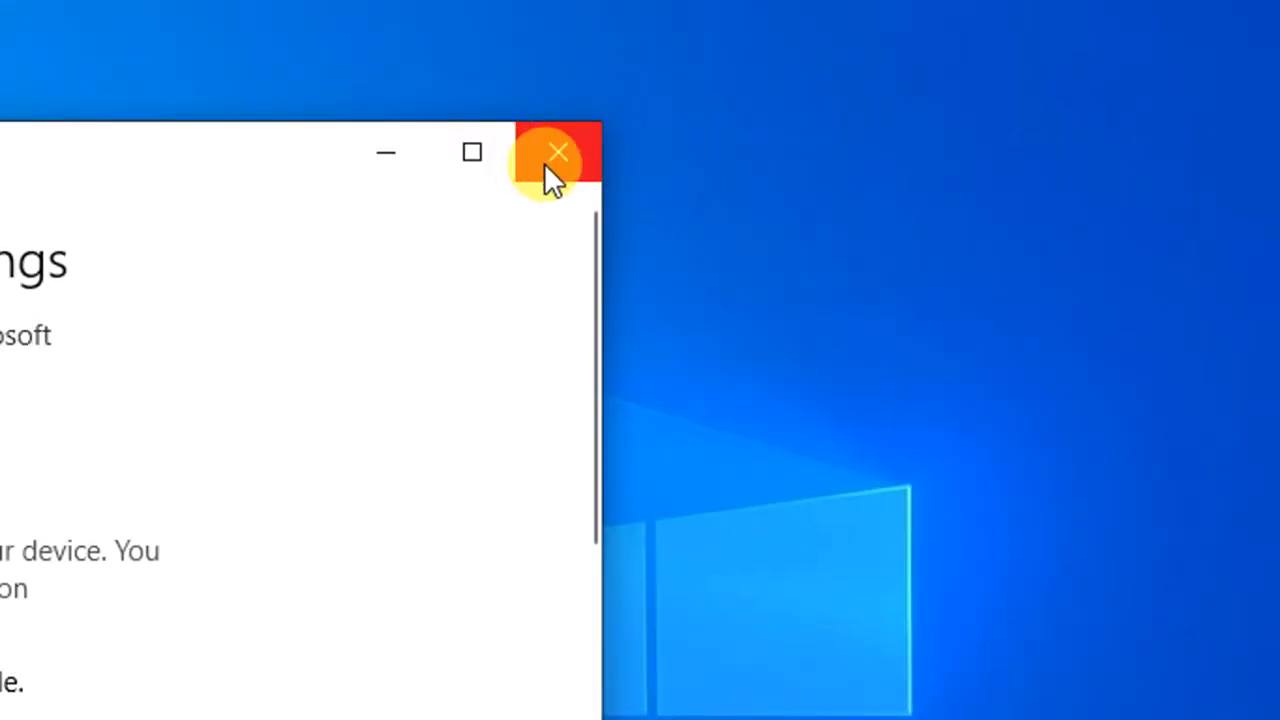
pyautogui.click(556, 156)
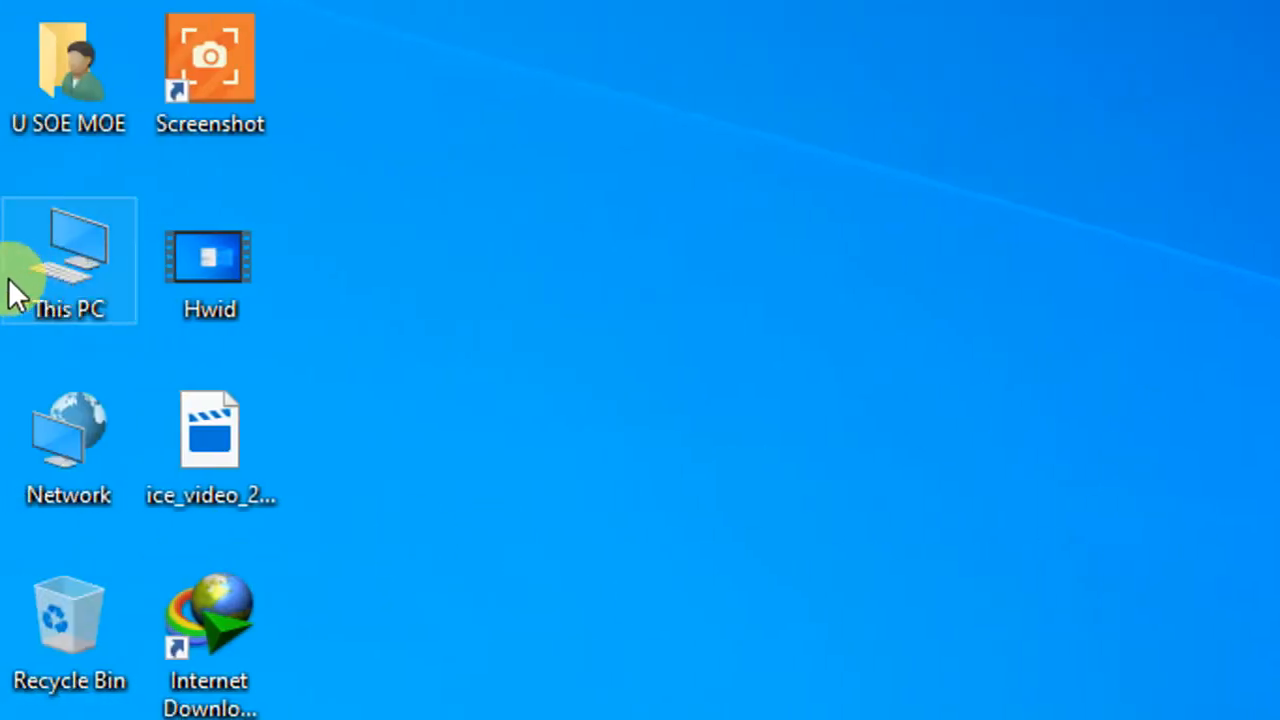
# - Browse to D:\2022Softwares and extract the idm.6.41.3_patch.2.6 archive into that folder
pyautogui.doubleClick(92, 300)
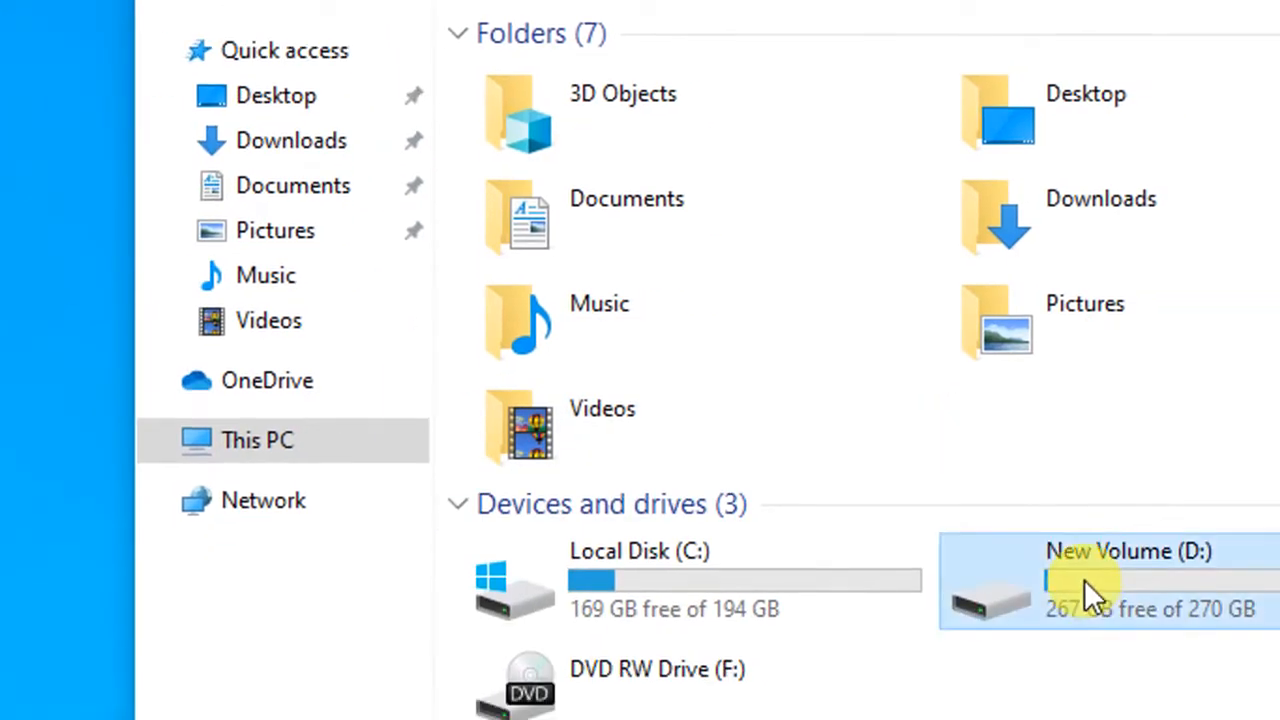
pyautogui.doubleClick(1085, 581)
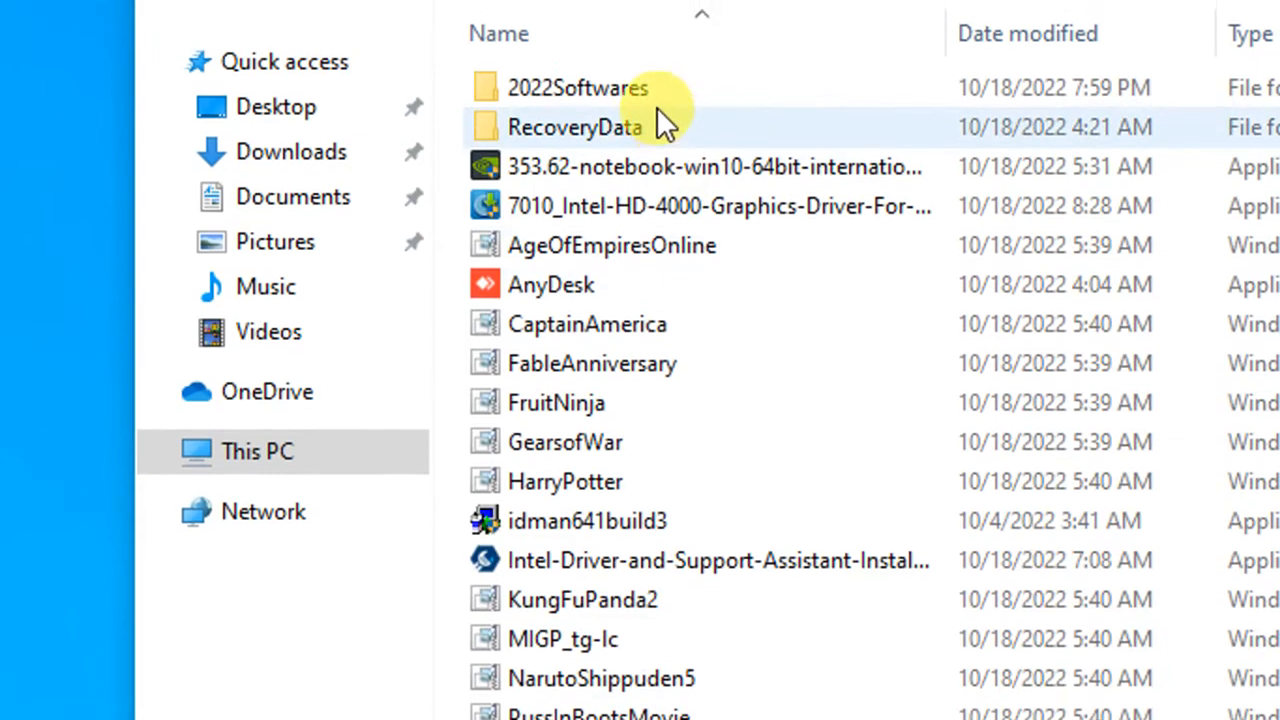
pyautogui.doubleClick(651, 107)
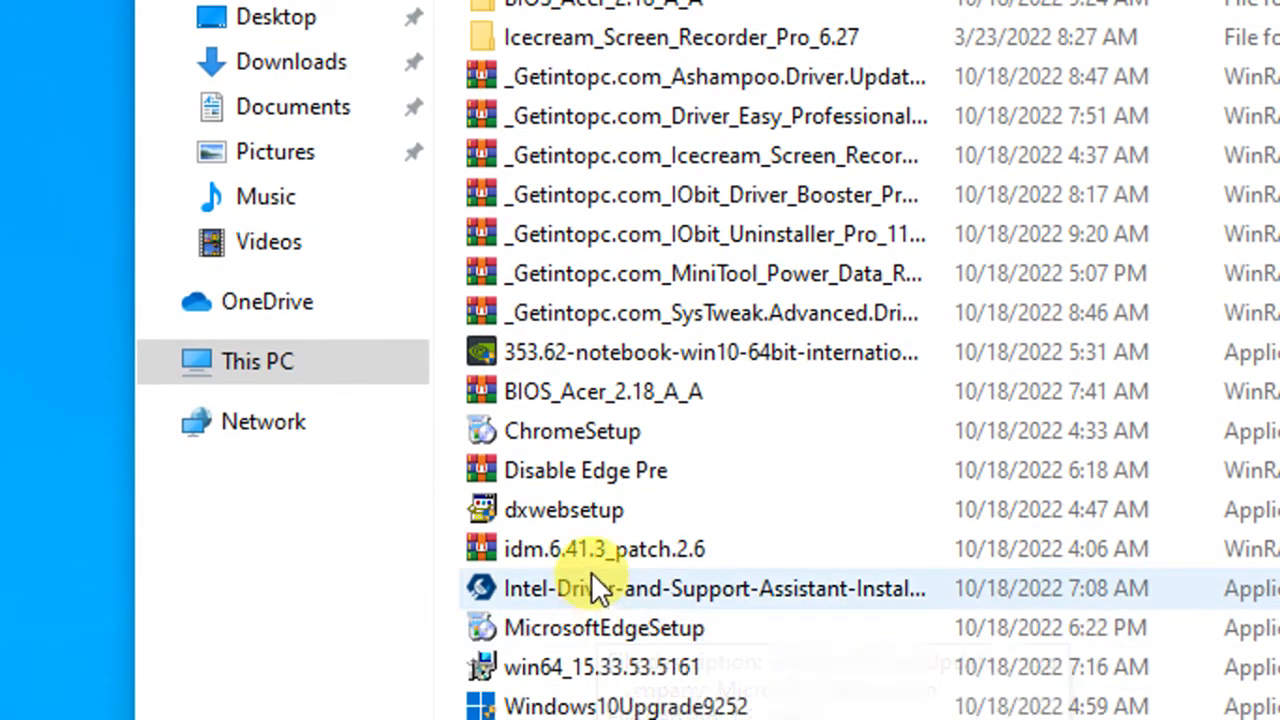
pyautogui.click(604, 662)
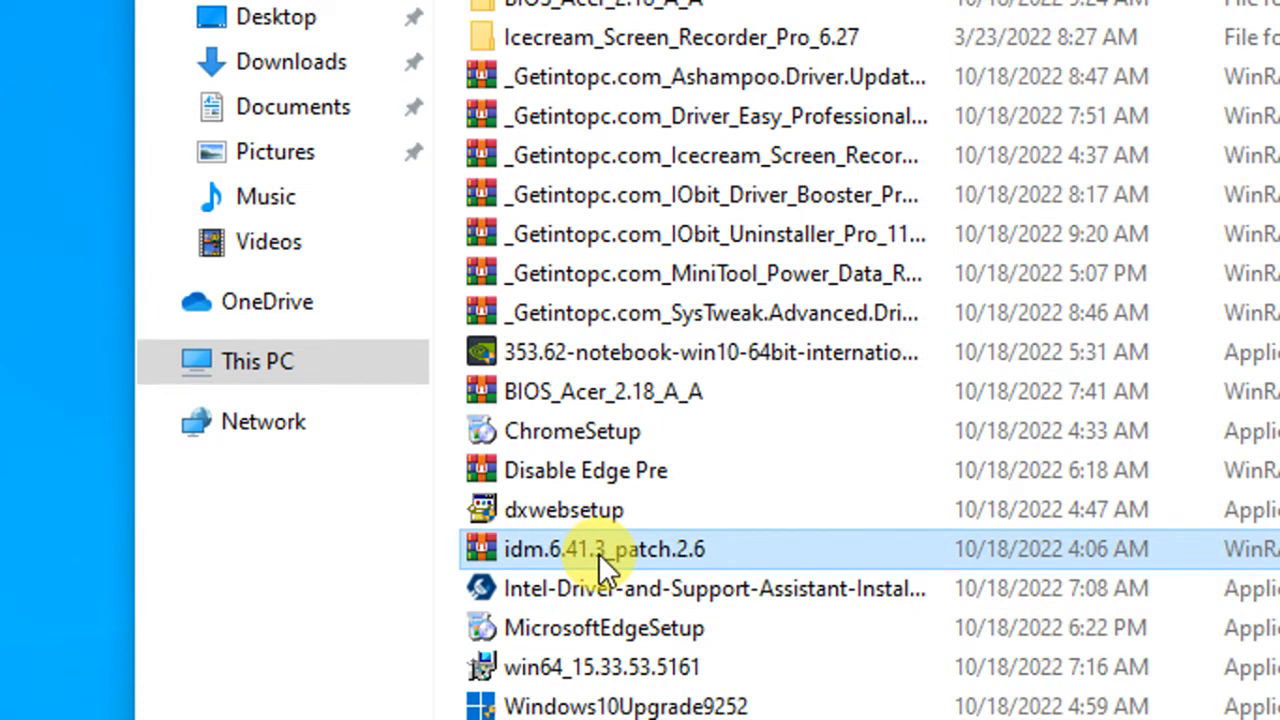
pyautogui.rightClick(598, 553)
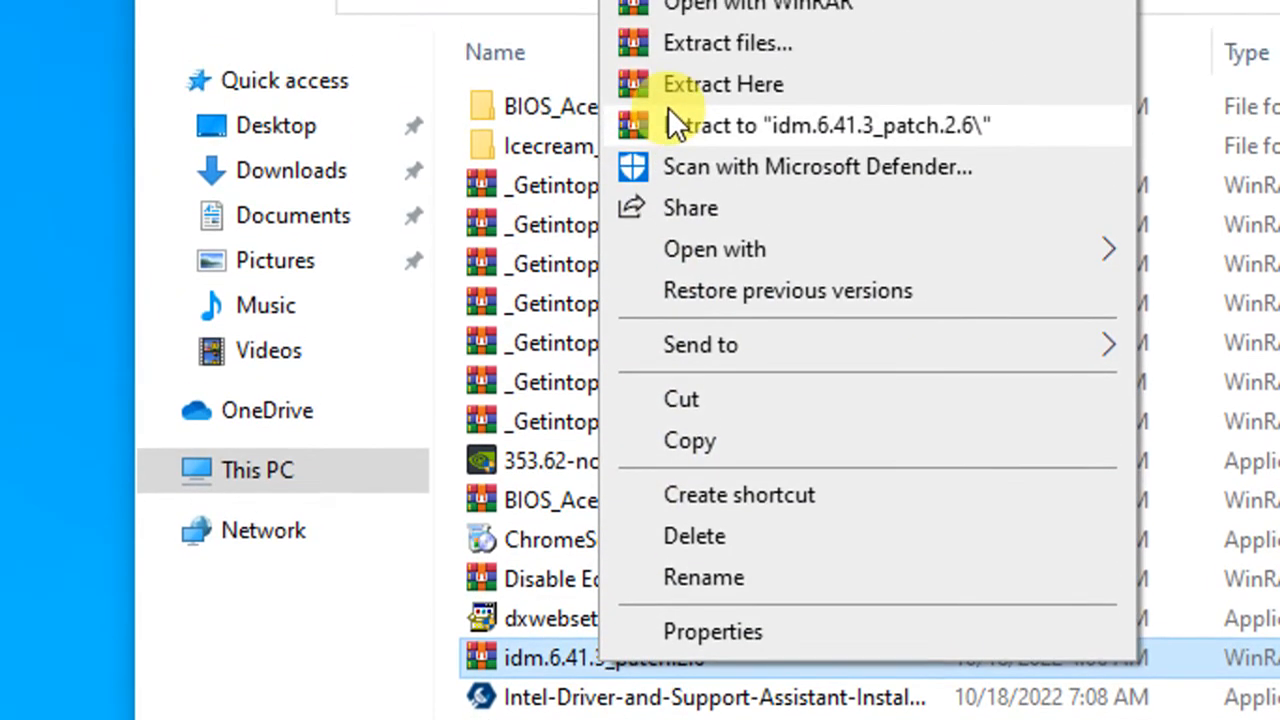
pyautogui.click(720, 82)
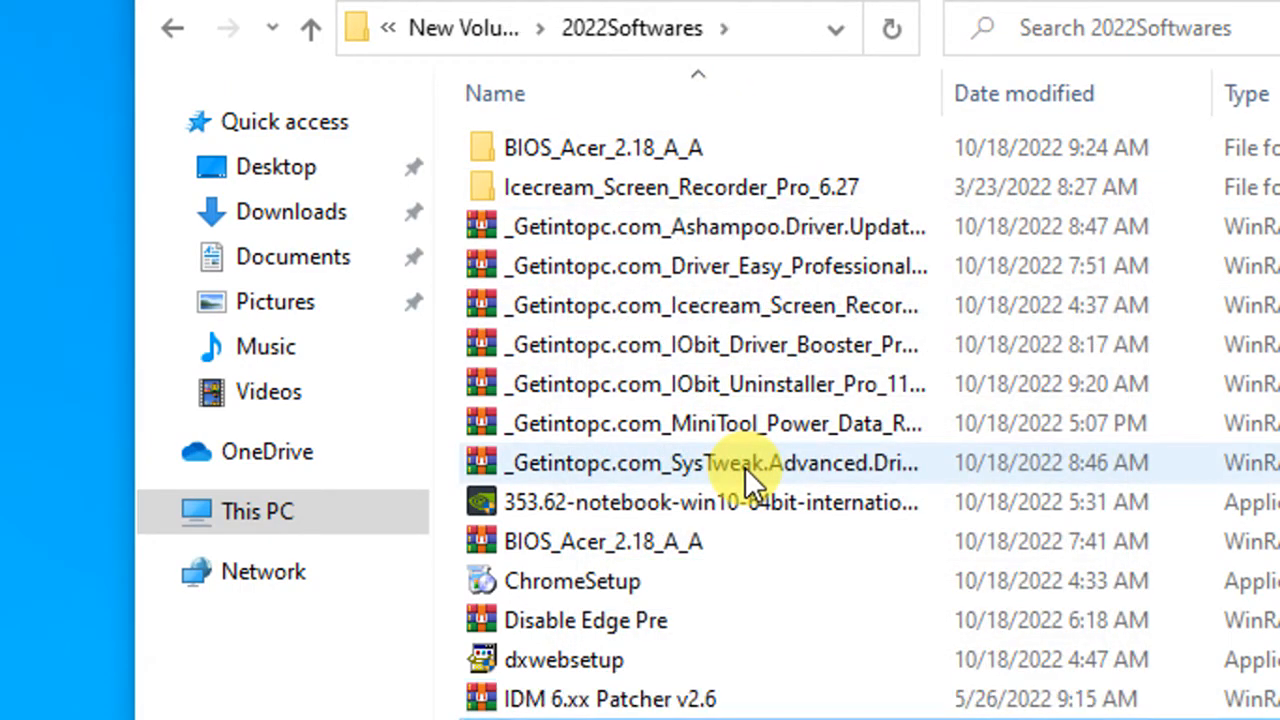
# - Extract idm.6.41.3_patch.2.6 again with Yes to All, overwriting the IDM 6.xx Patcher v2.6 archive
pyautogui.scroll(-2, 745, 467)
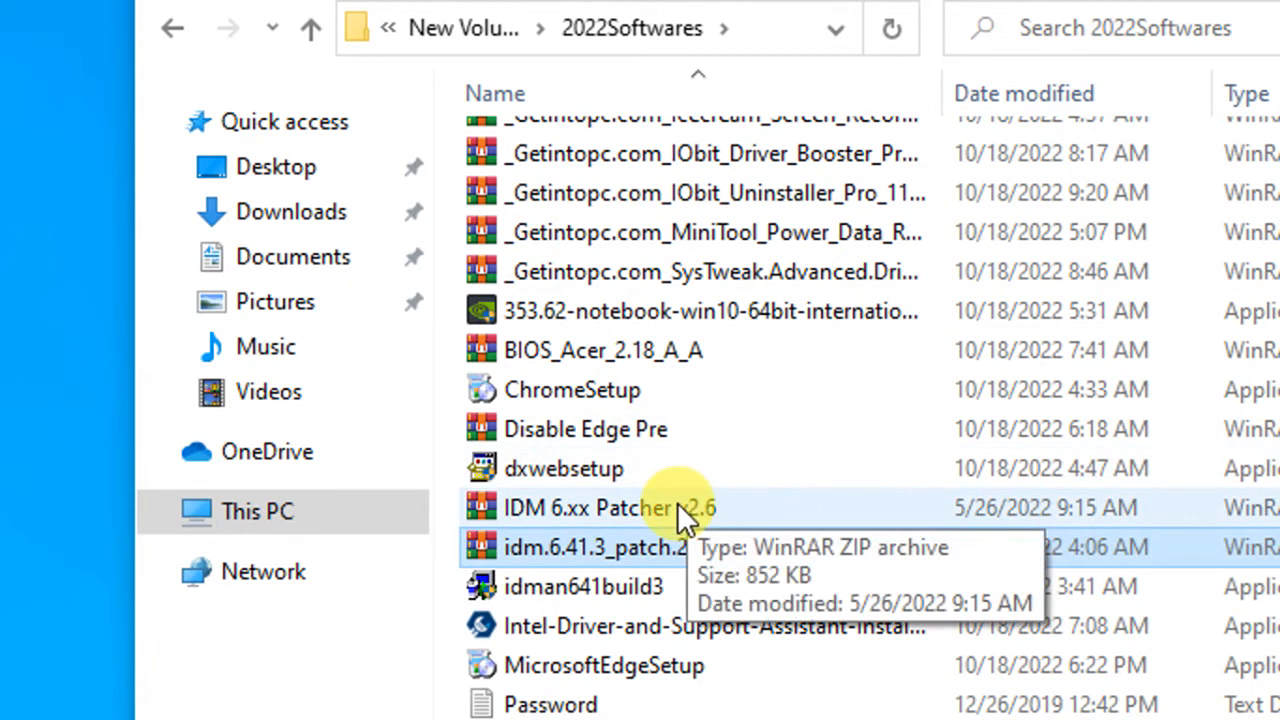
pyautogui.click(791, 493)
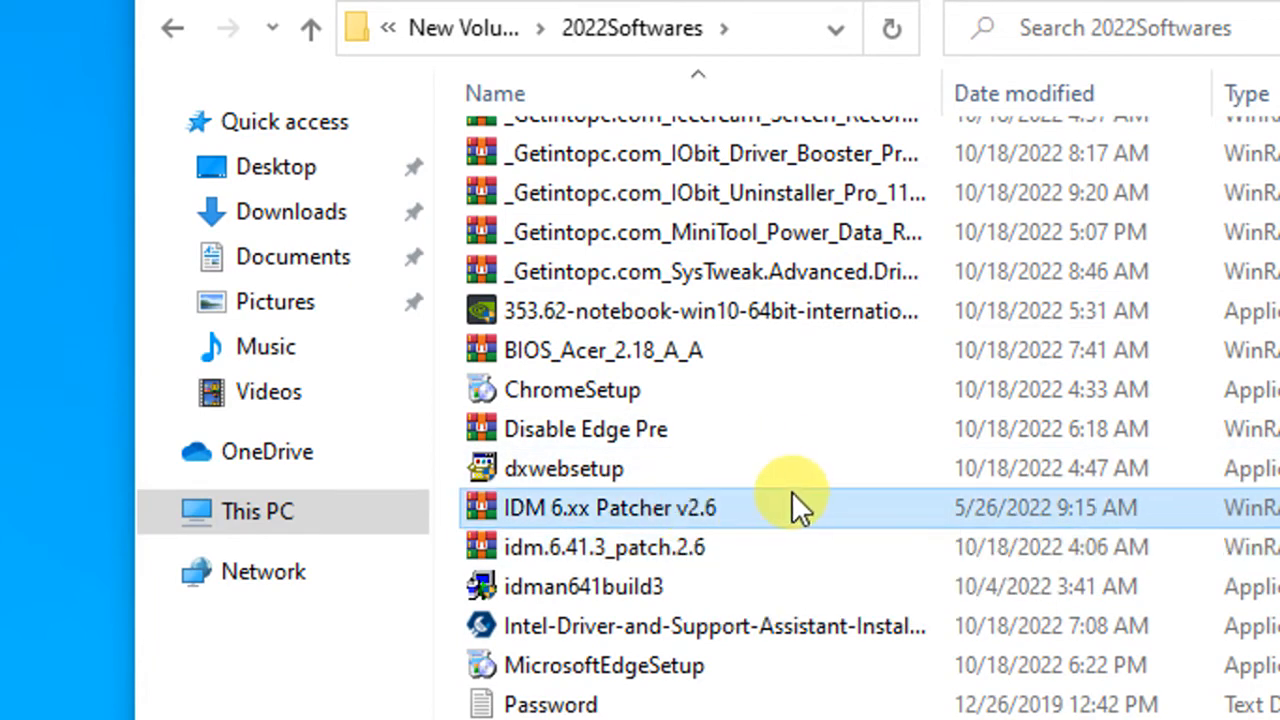
pyautogui.click(606, 556)
pyautogui.rightClick(604, 551)
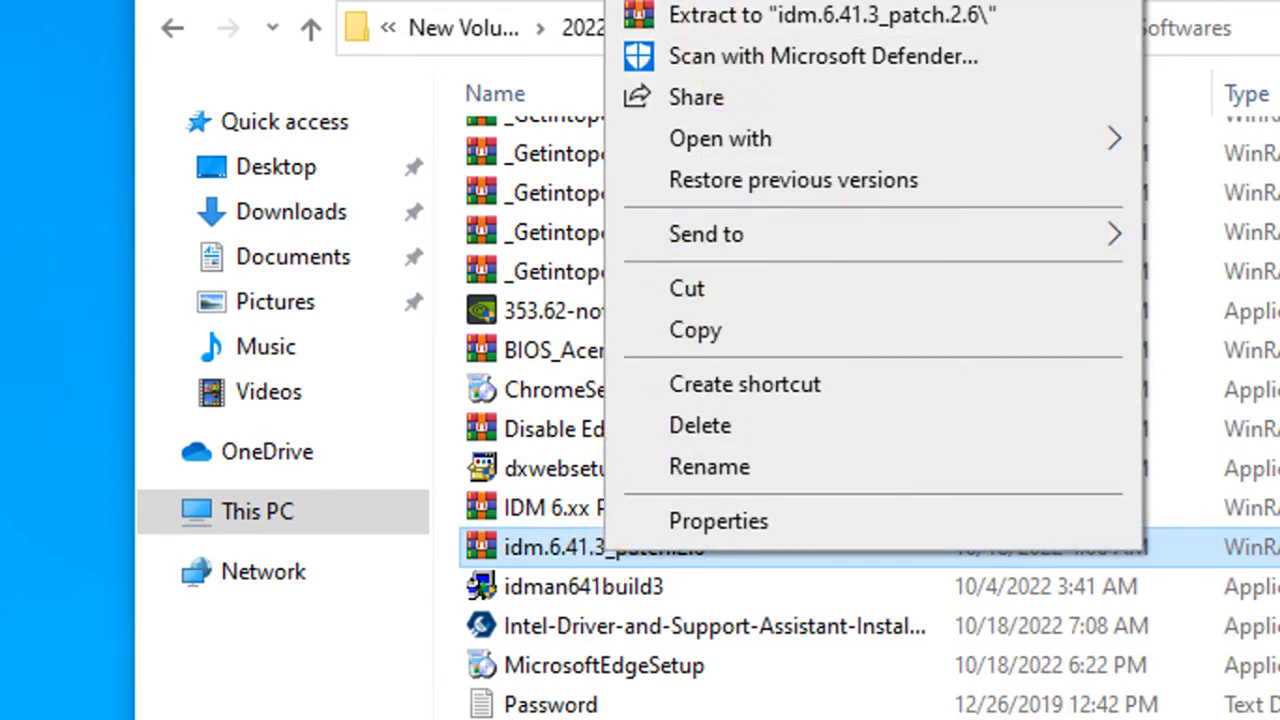
pyautogui.click(702, 0)
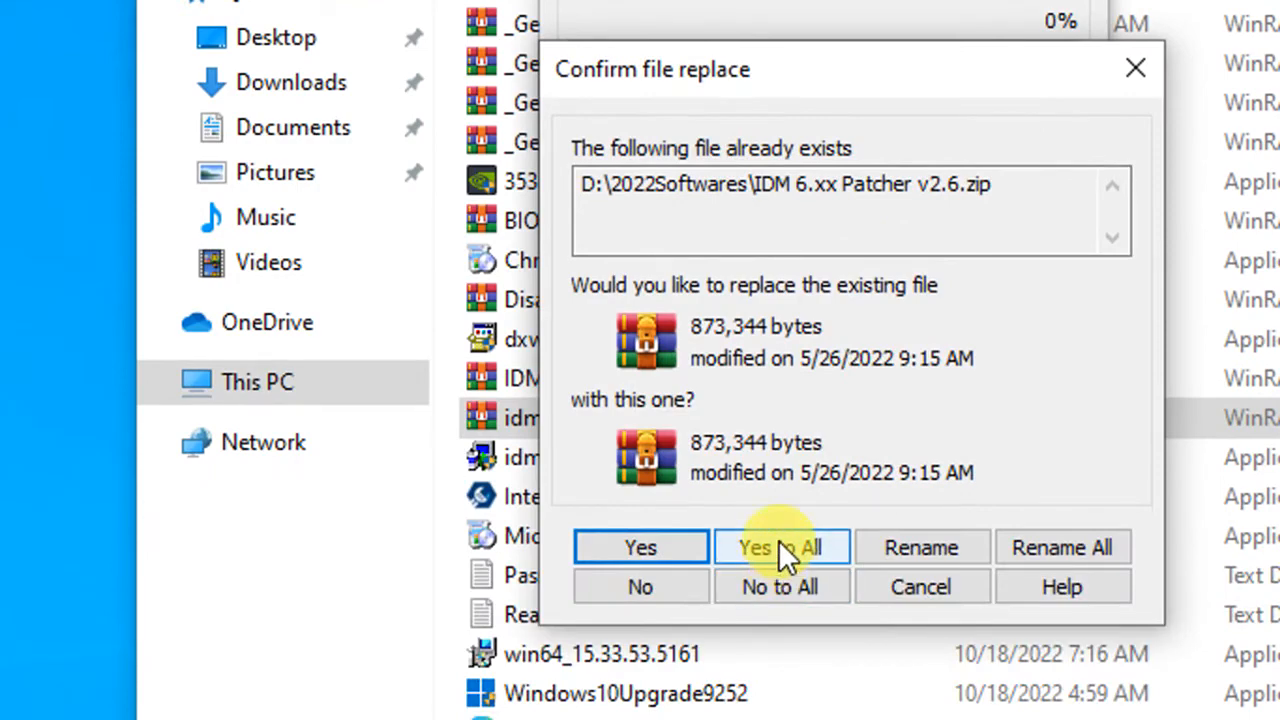
pyautogui.click(780, 545)
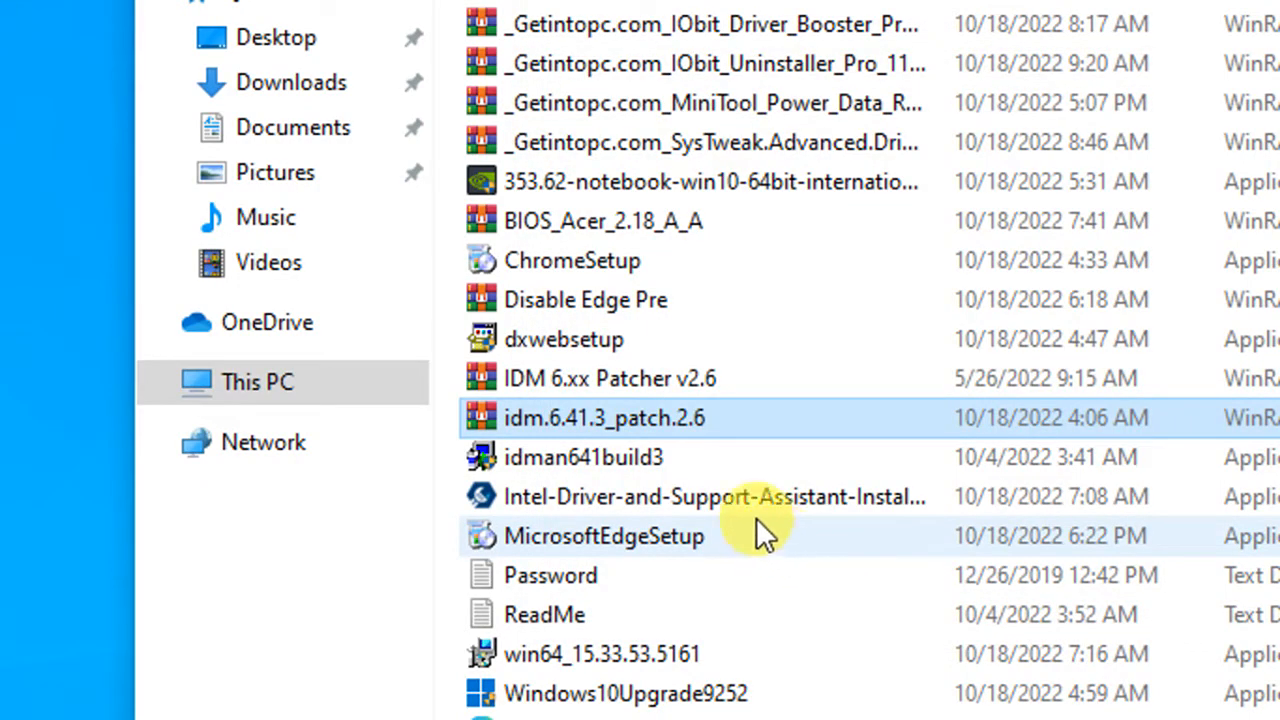
pyautogui.scroll(2, 740, 510)
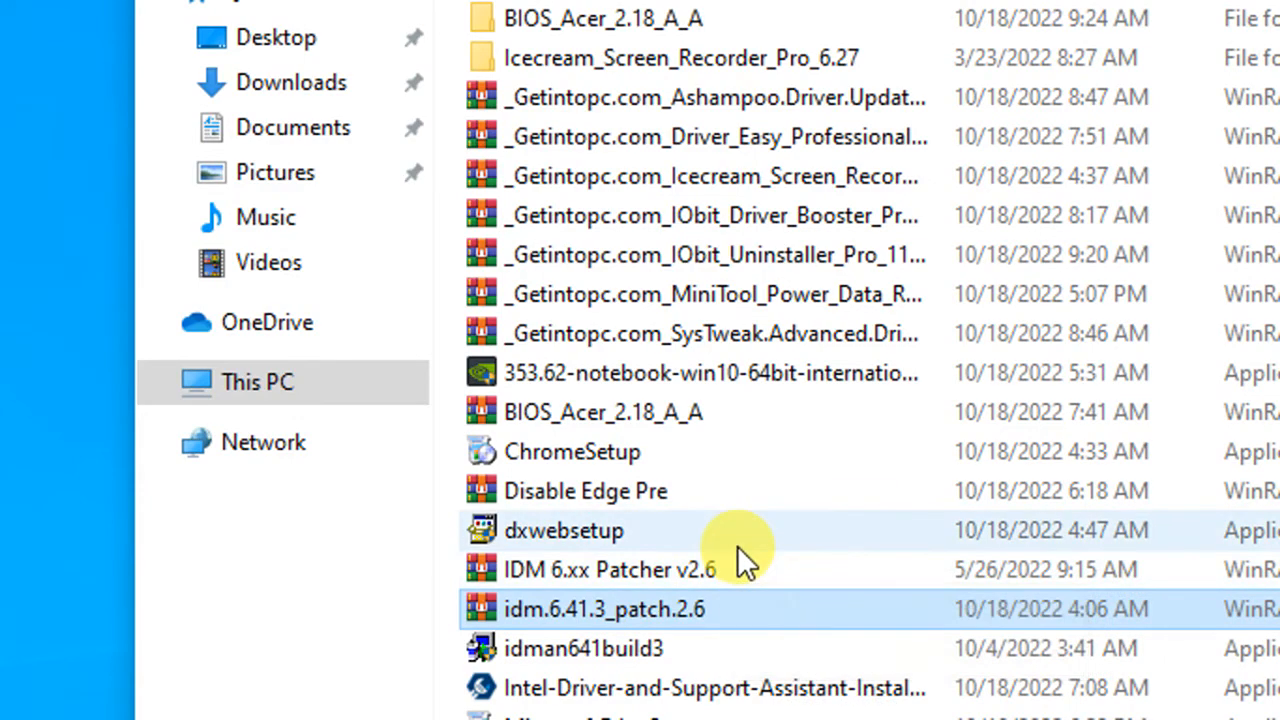
pyautogui.scroll(-2, 700, 565)
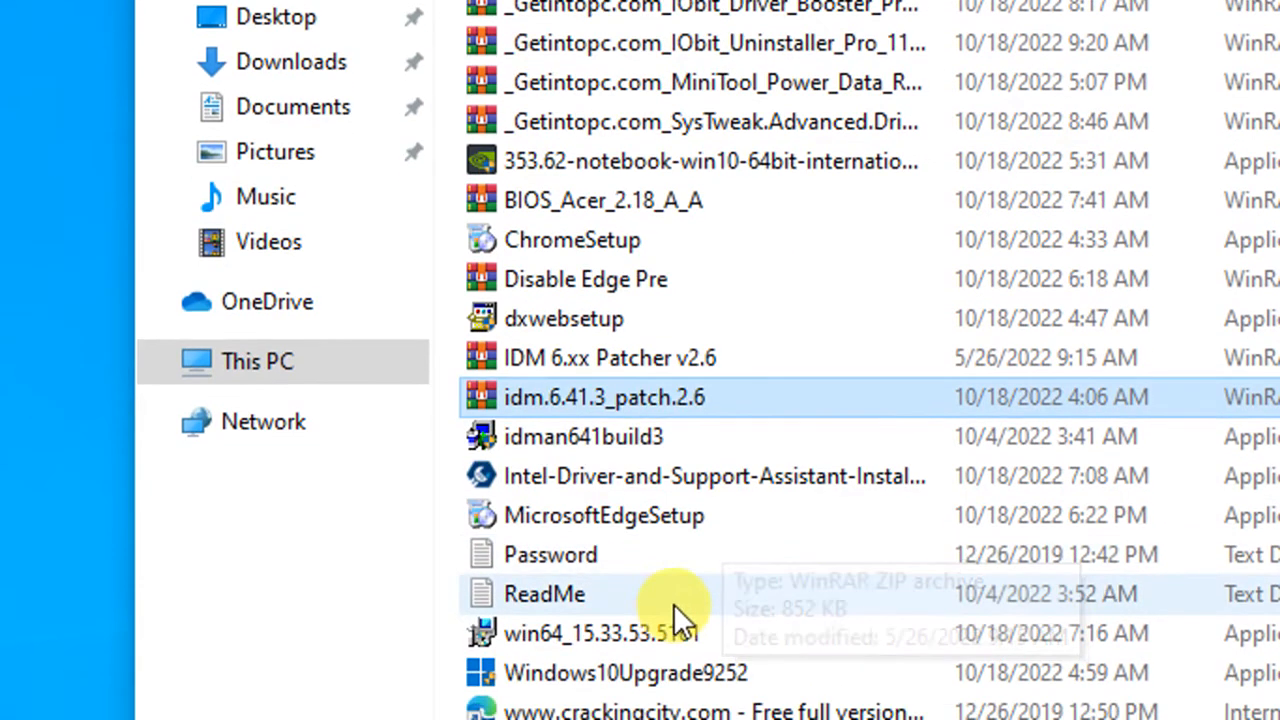
pyautogui.scroll(2, 612, 594)
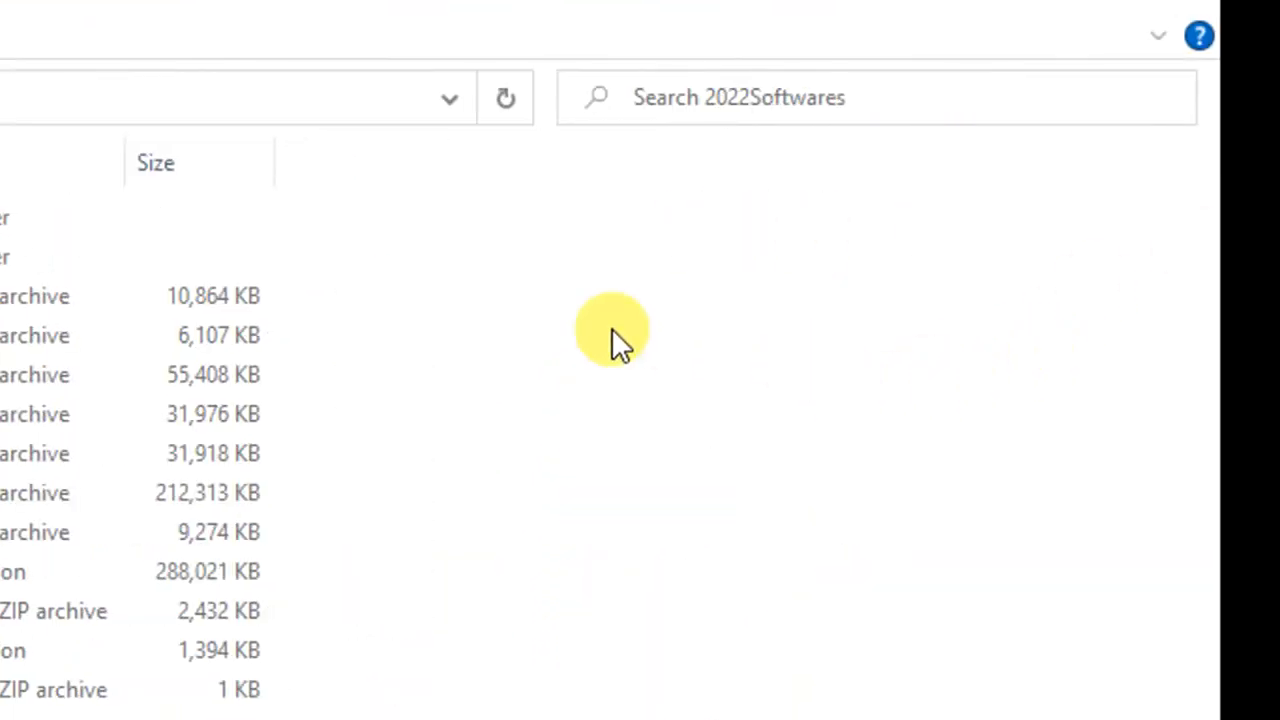
# - Refresh the folder, extract the IDM 6.xx Patcher v2.6 ZIP using its password, and select the extracted application
pyautogui.rightClick(612, 328)
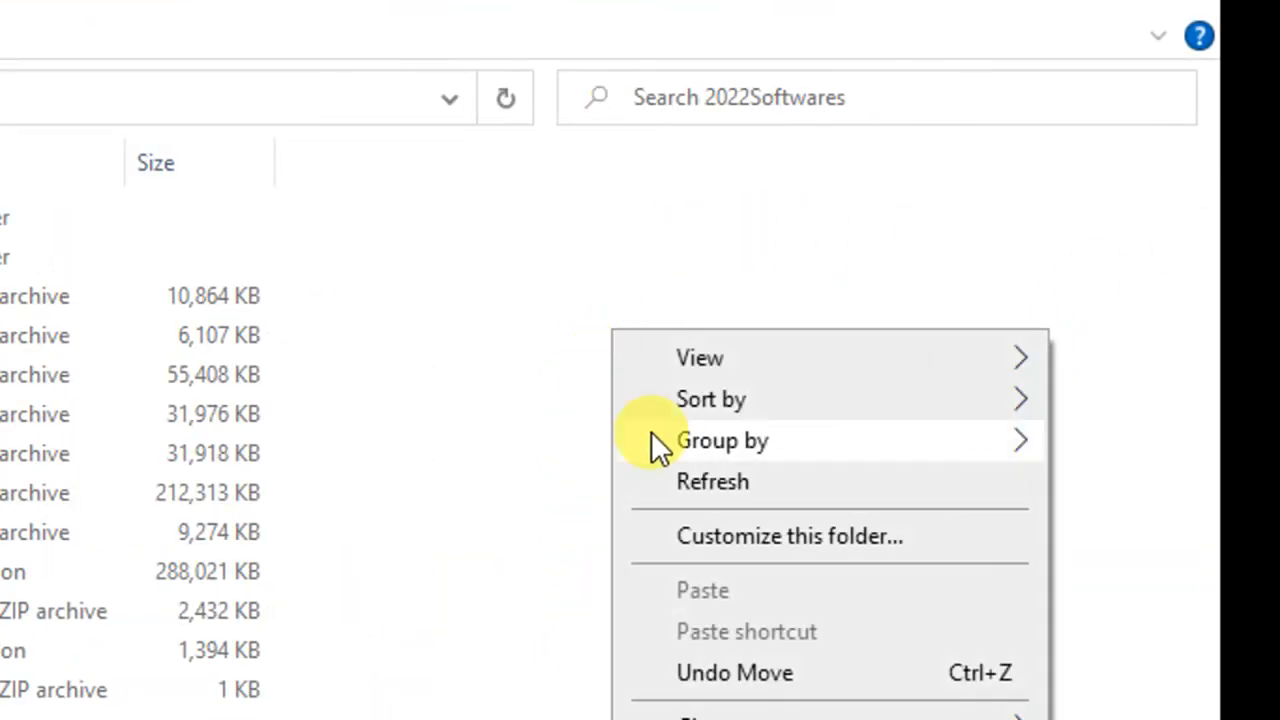
pyautogui.click(658, 467)
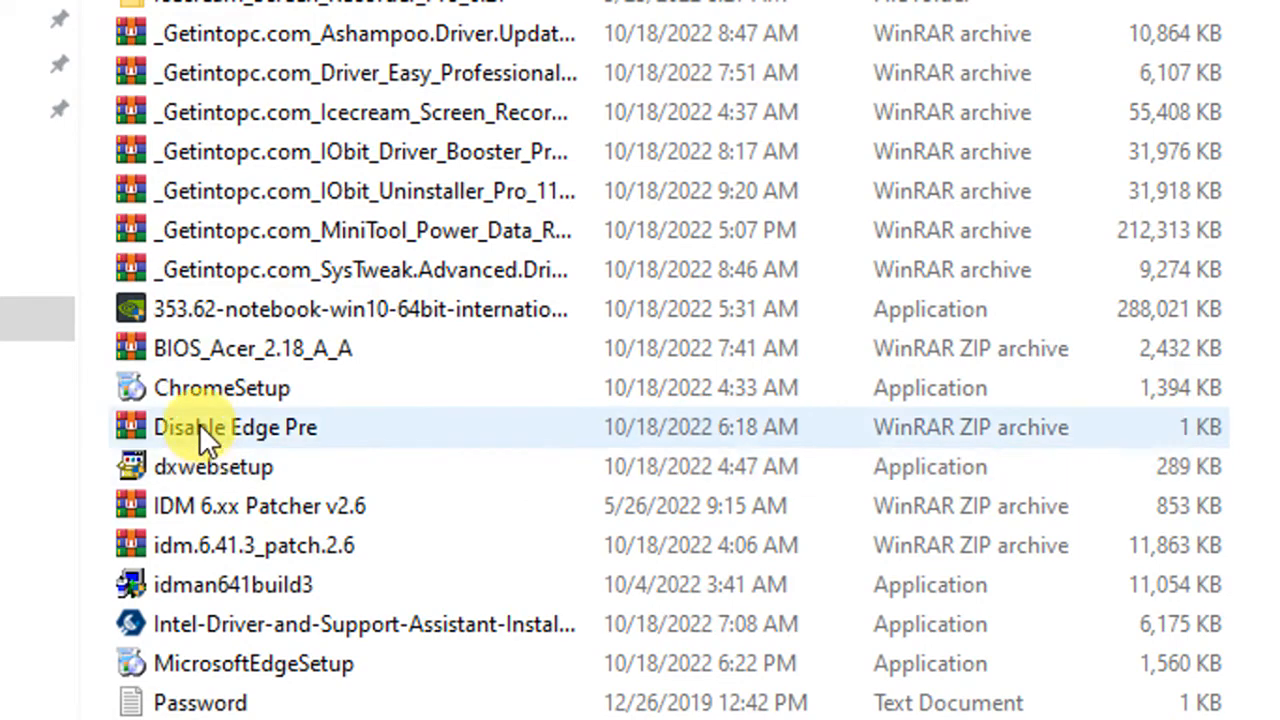
pyautogui.rightClick(197, 504)
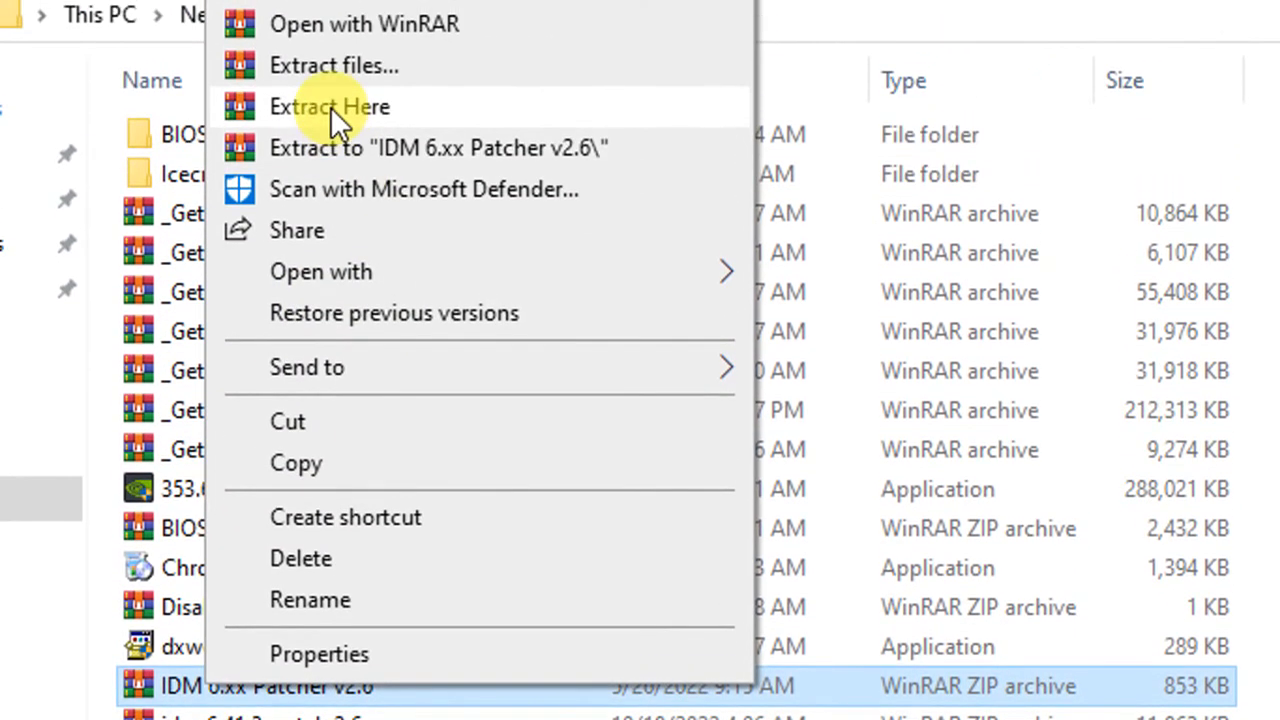
pyautogui.click(330, 106)
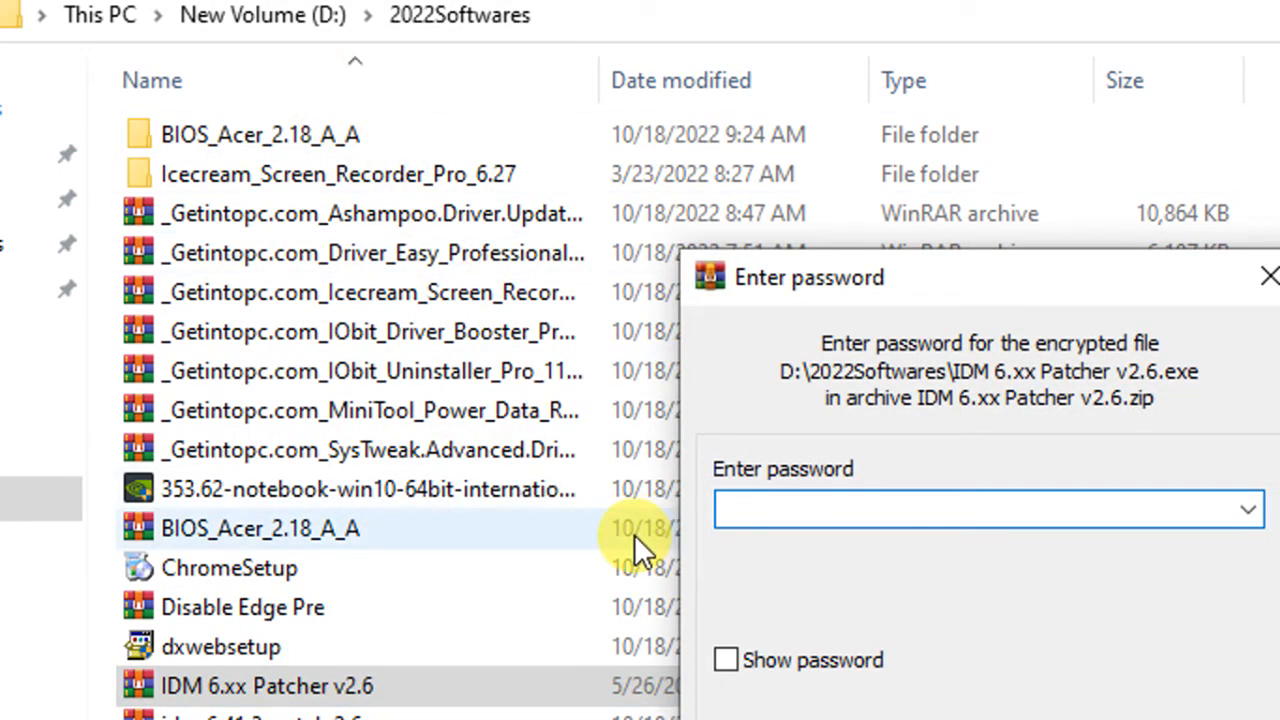
pyautogui.write('123')
pyautogui.press('Return')
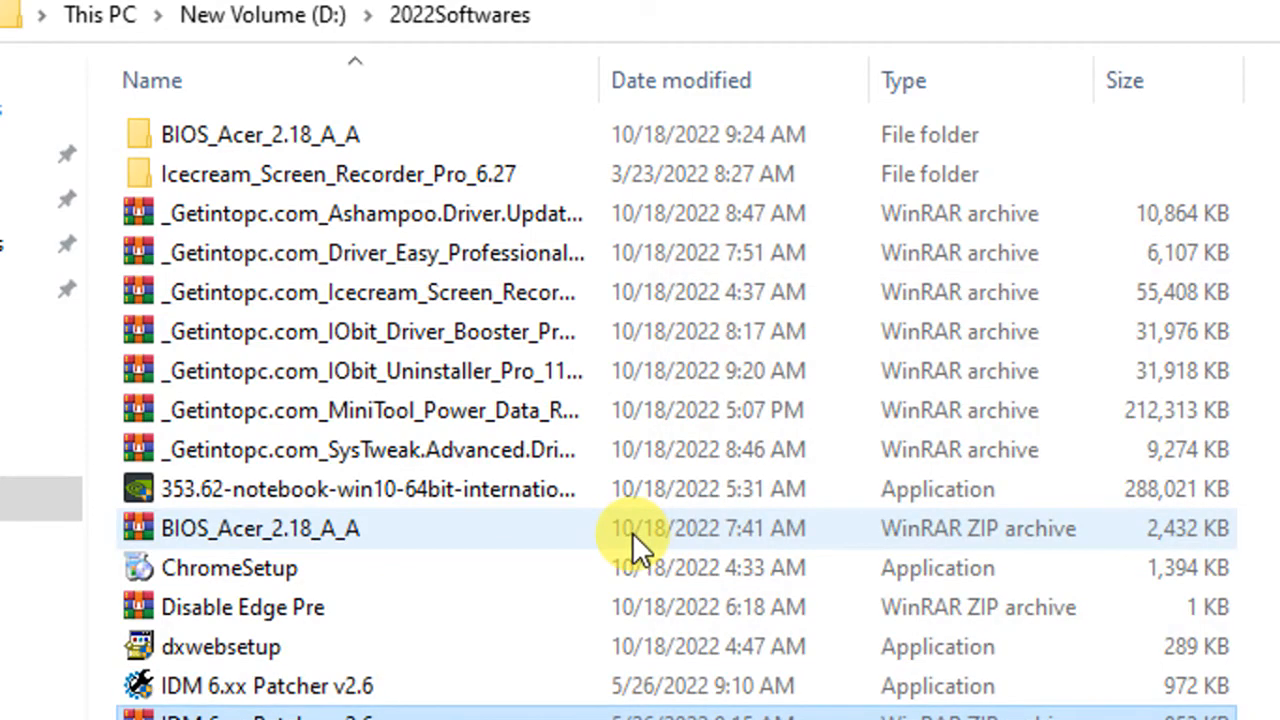
pyautogui.scroll(-1, 632, 532)
pyautogui.click(267, 537)
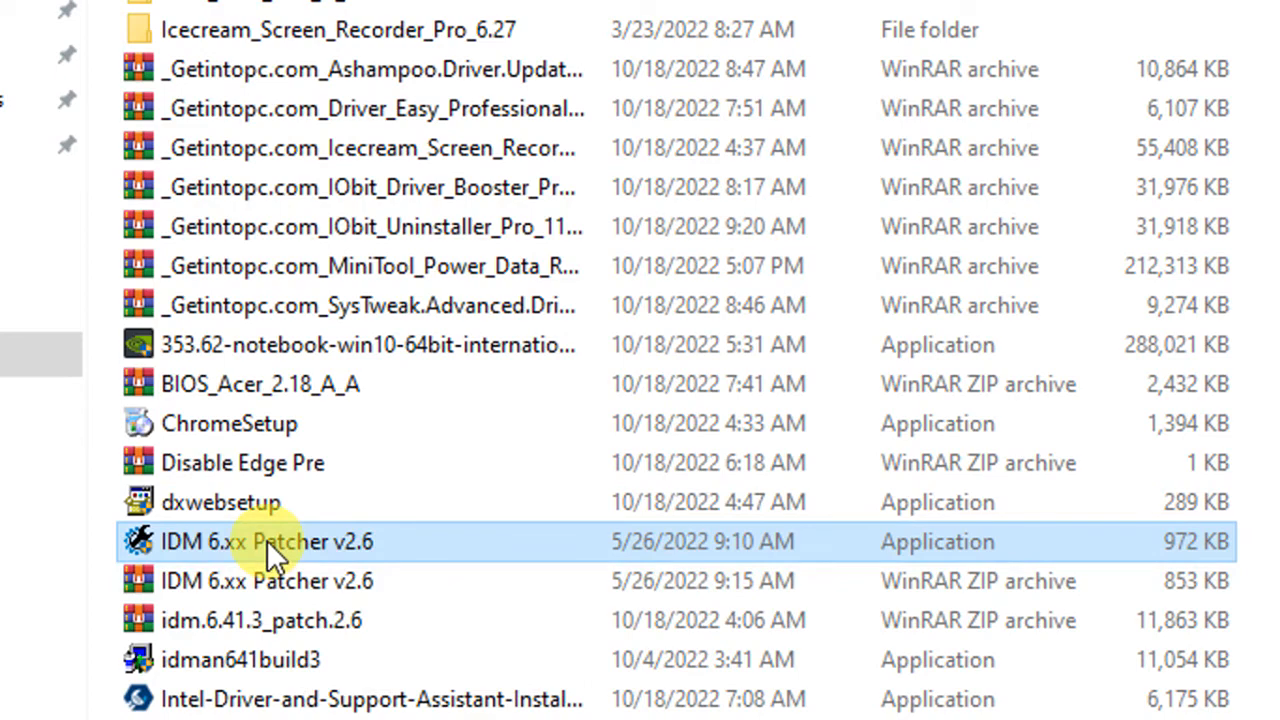
# - Run IDM 6.xx Patcher v2.6 as administrator, enter a first and last name, and minimize Explorer
pyautogui.rightClick(267, 540)
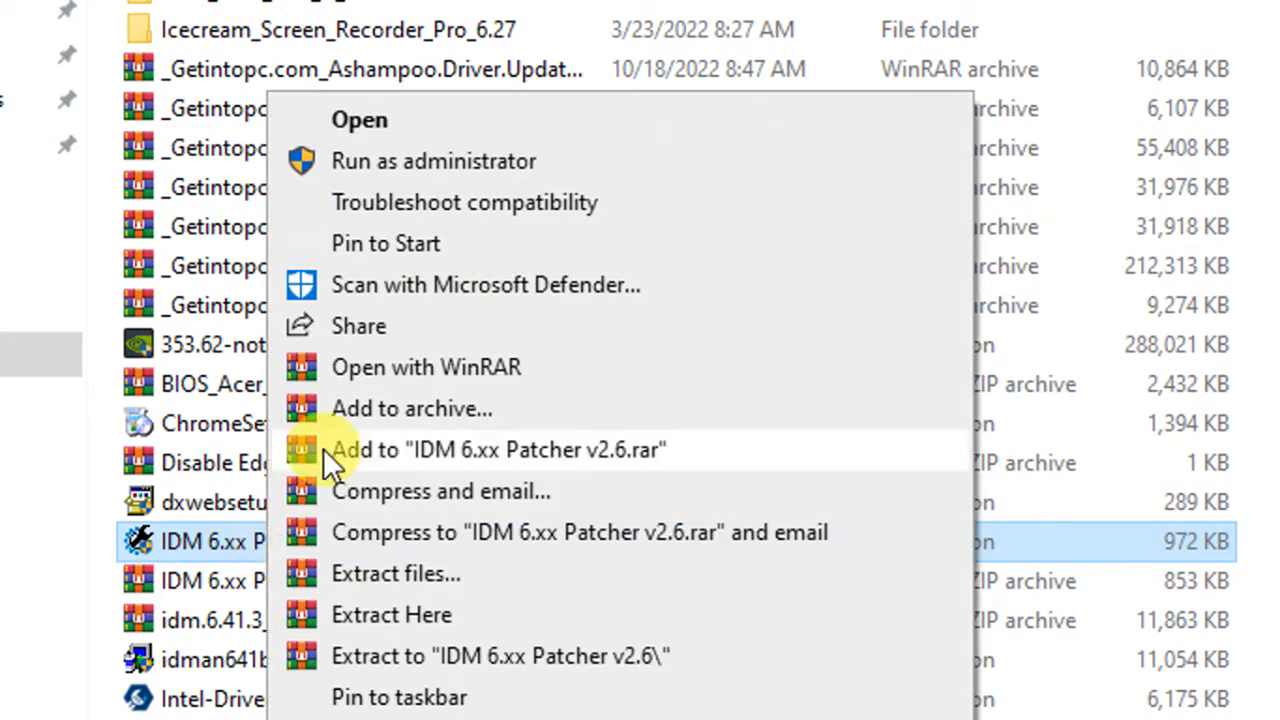
pyautogui.click(362, 160)
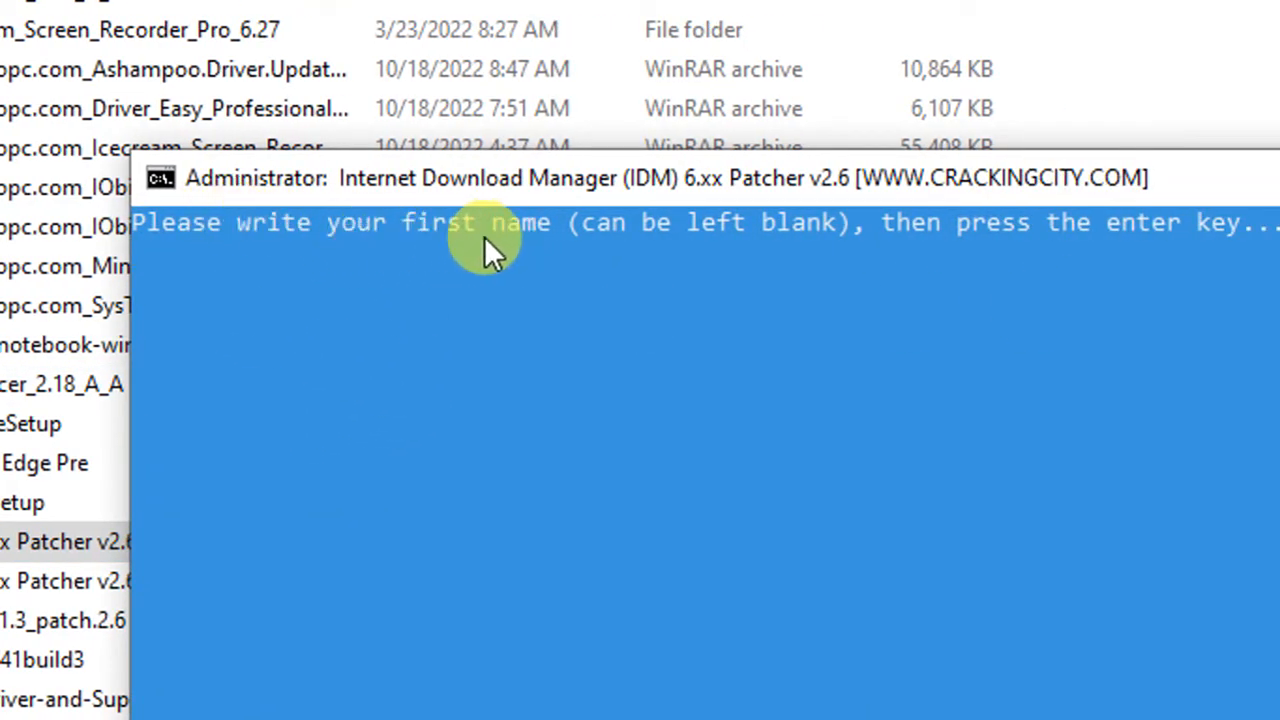
pyautogui.write('s')
pyautogui.press('Return')
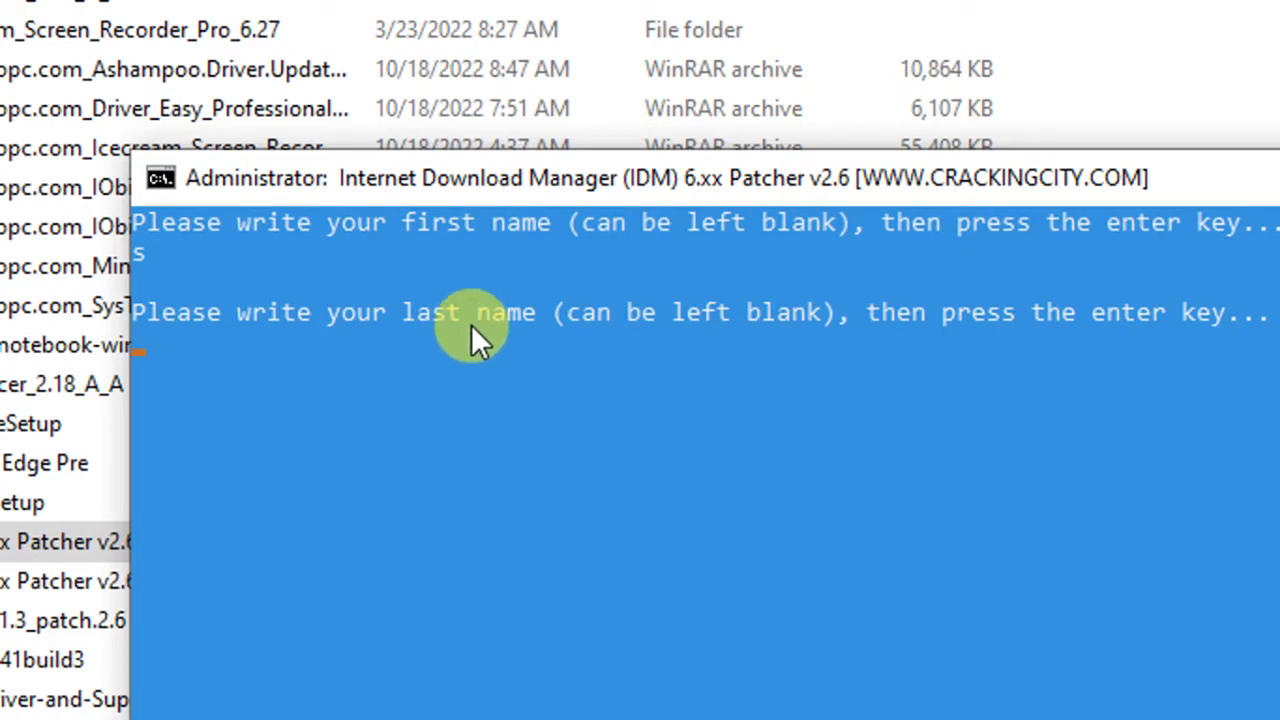
pyautogui.write('m')
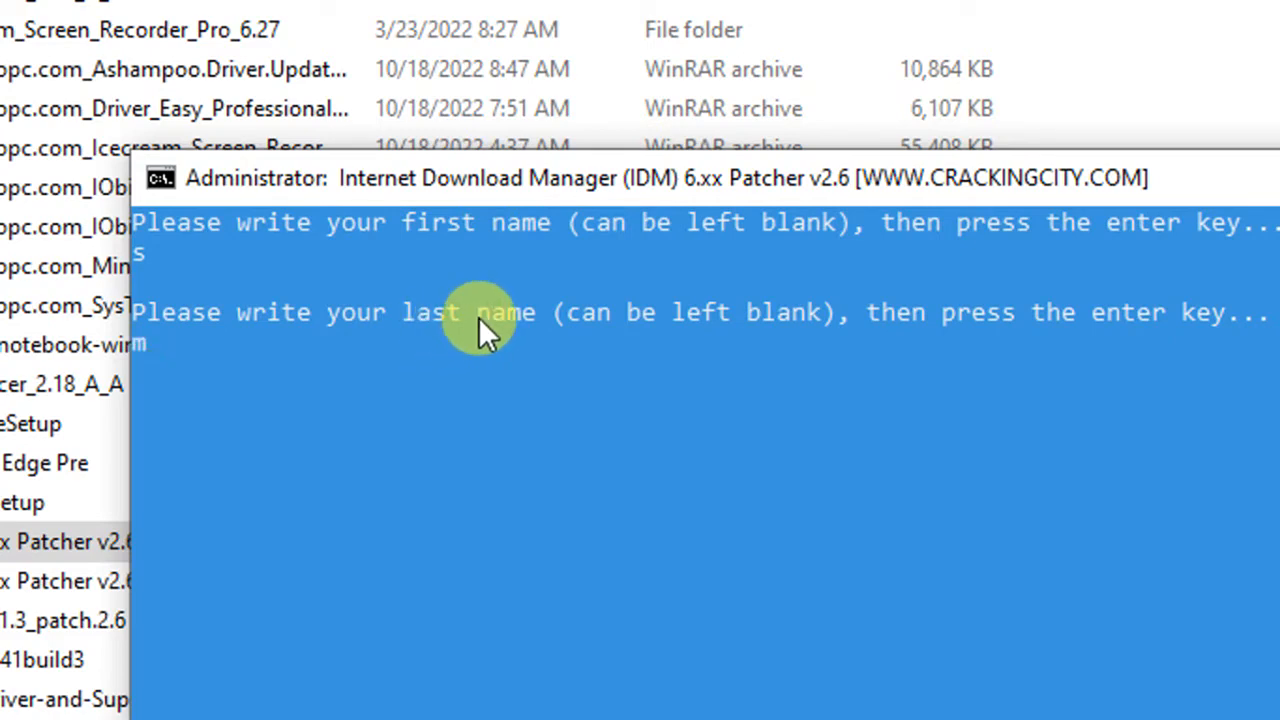
pyautogui.press('Return')
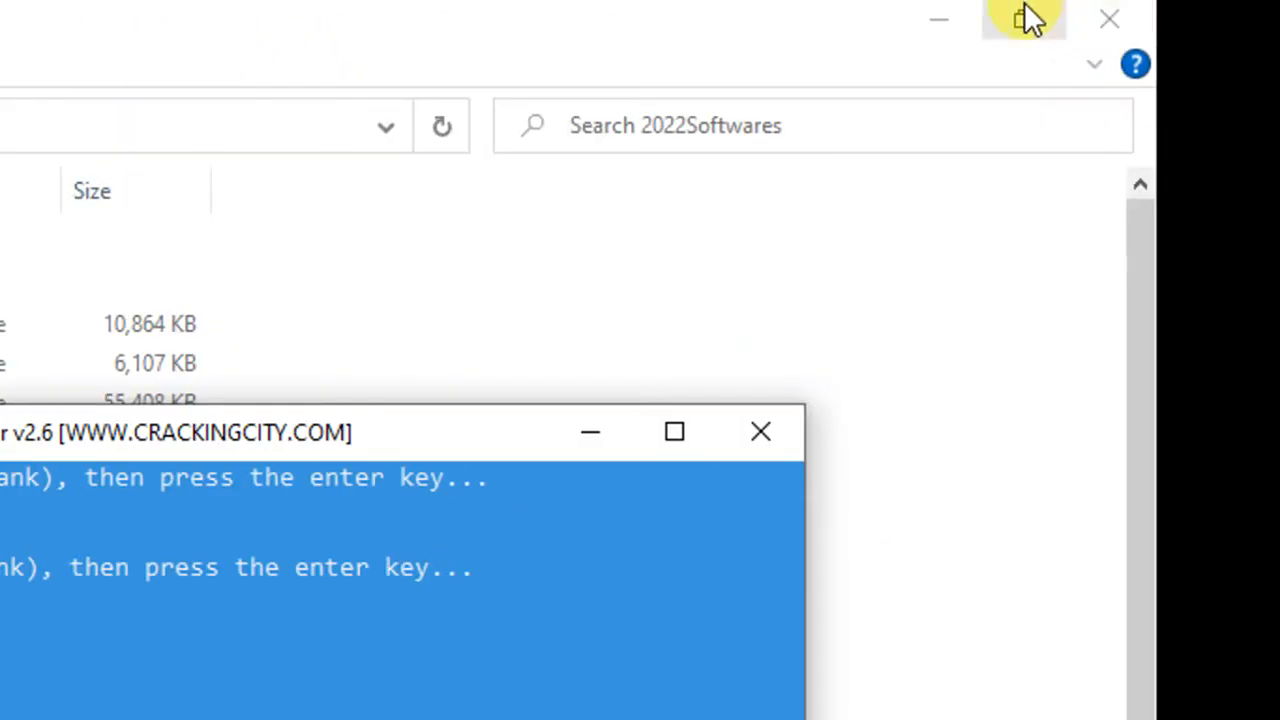
pyautogui.click(937, 22)
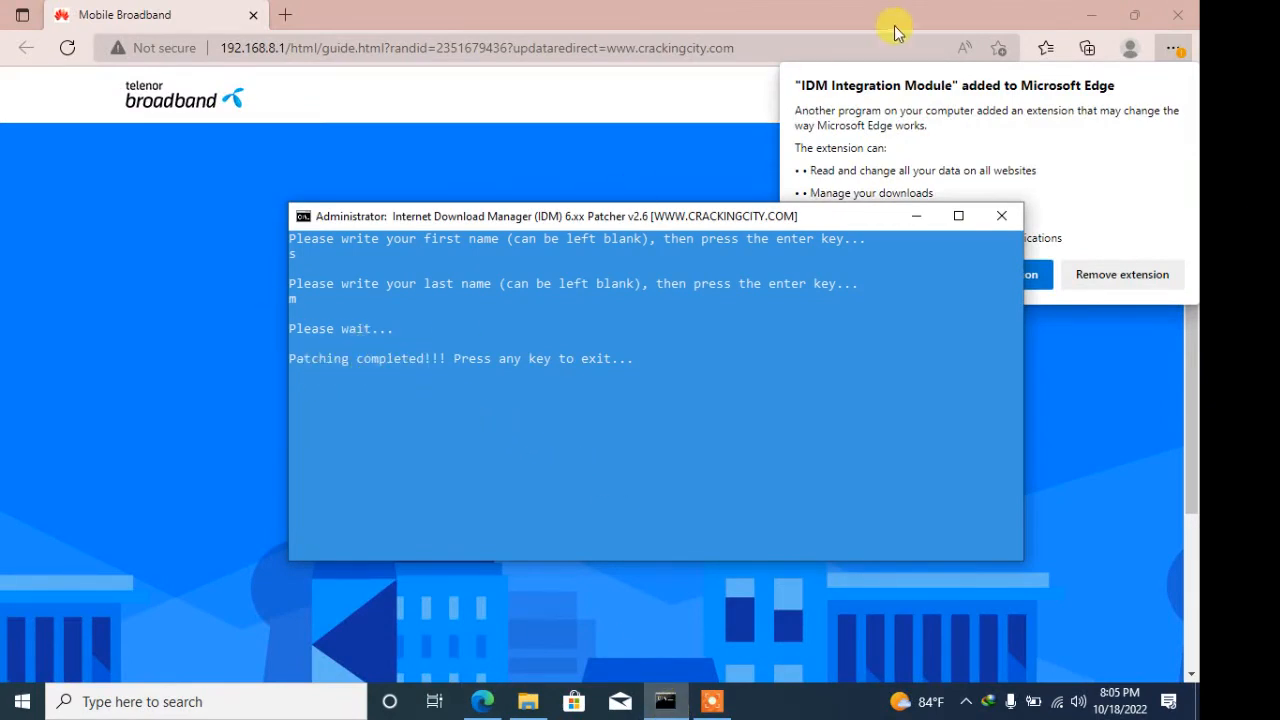
# - Drag the finished patcher console to the left and exit it
pyautogui.moveTo(748, 220); pyautogui.dragTo(586, 225)
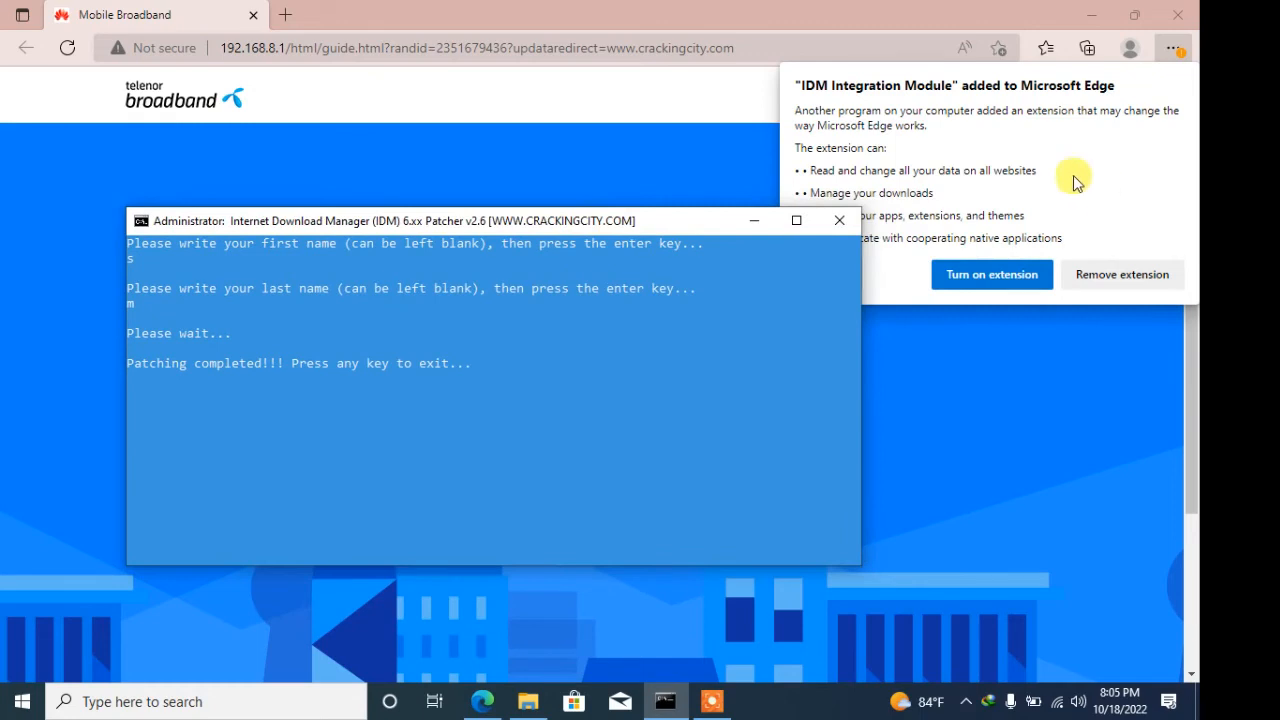
pyautogui.moveTo(666, 229); pyautogui.dragTo(560, 237)
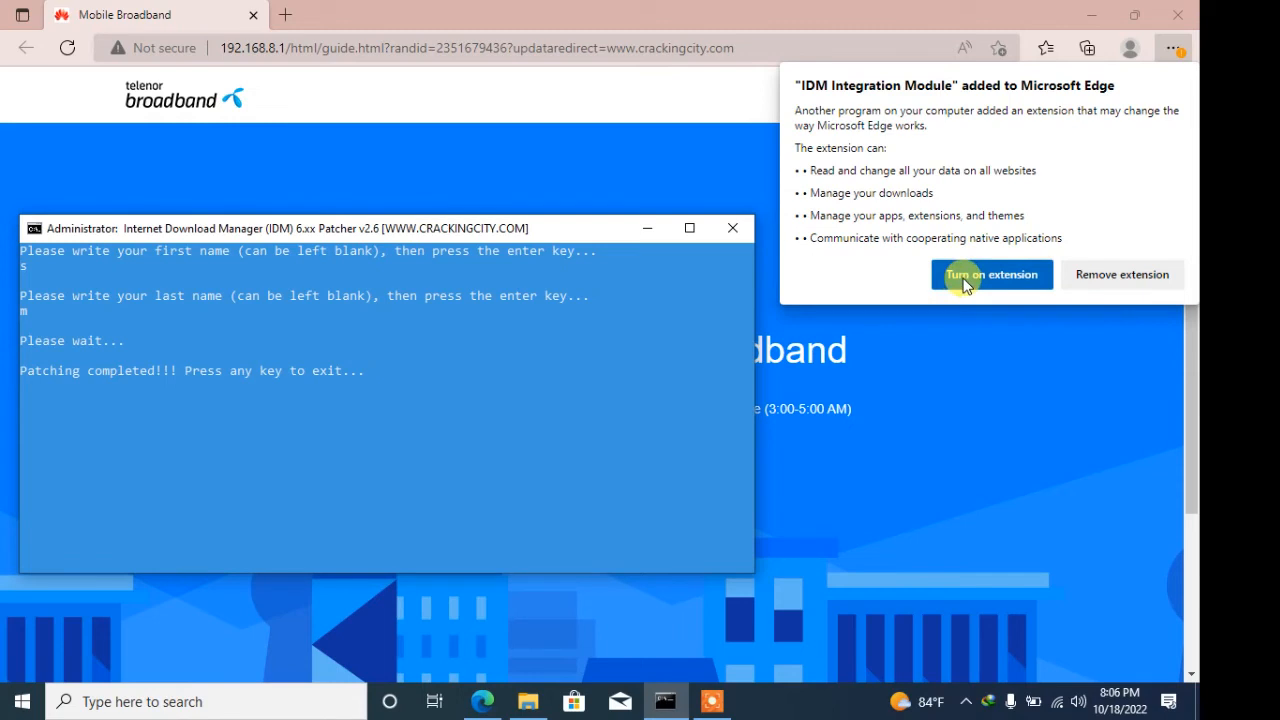
pyautogui.press('Return')
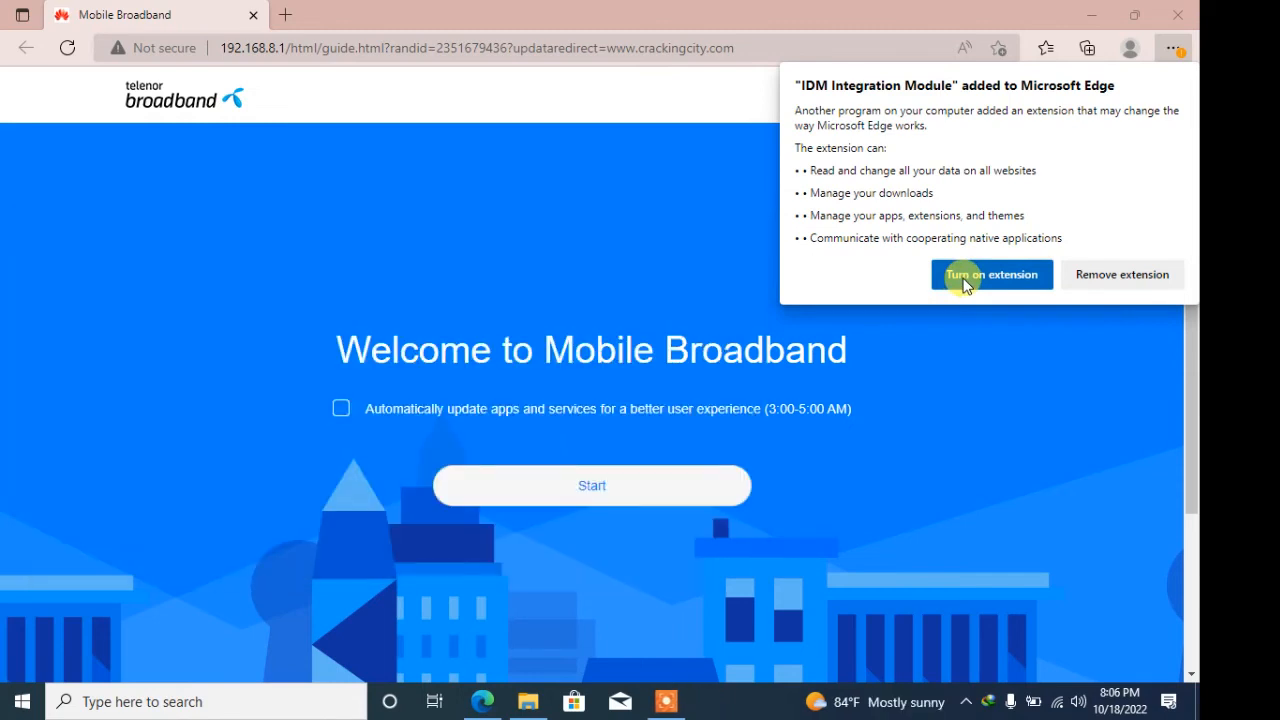
# - Turn on the IDM Integration Module extension, close its welcome tab, and minimize Edge
pyautogui.click(966, 280)
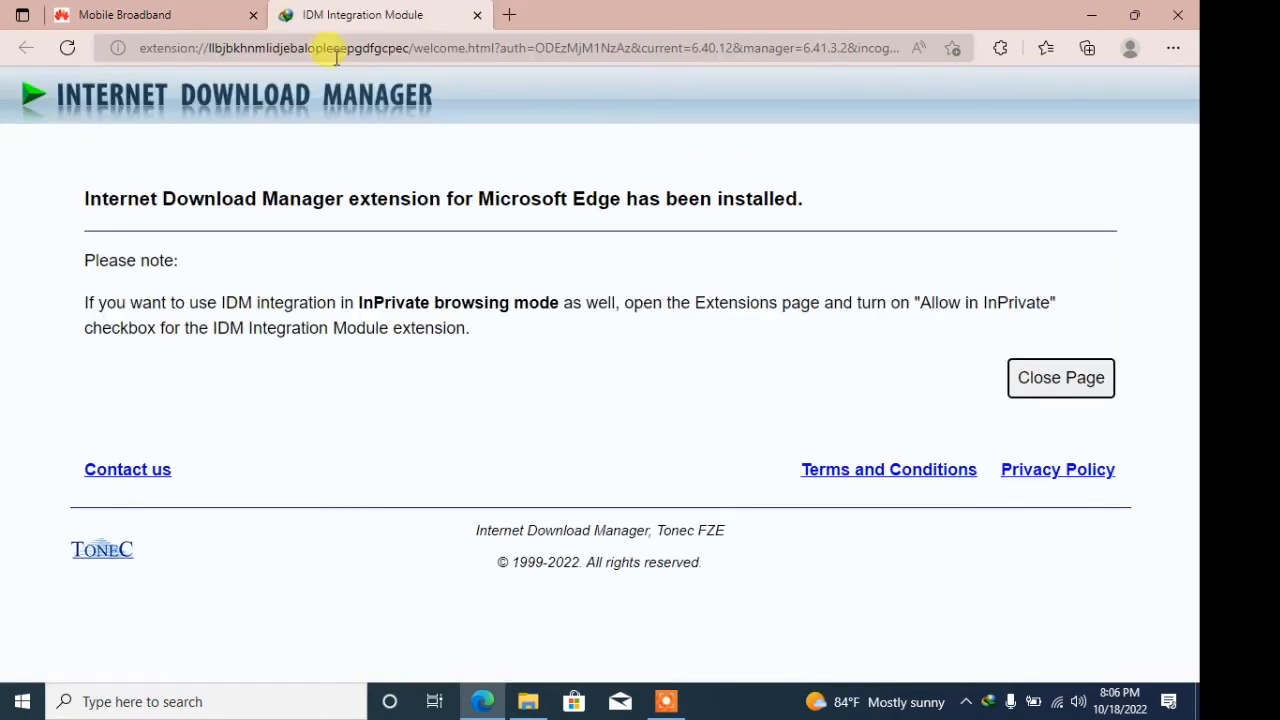
pyautogui.click(478, 15)
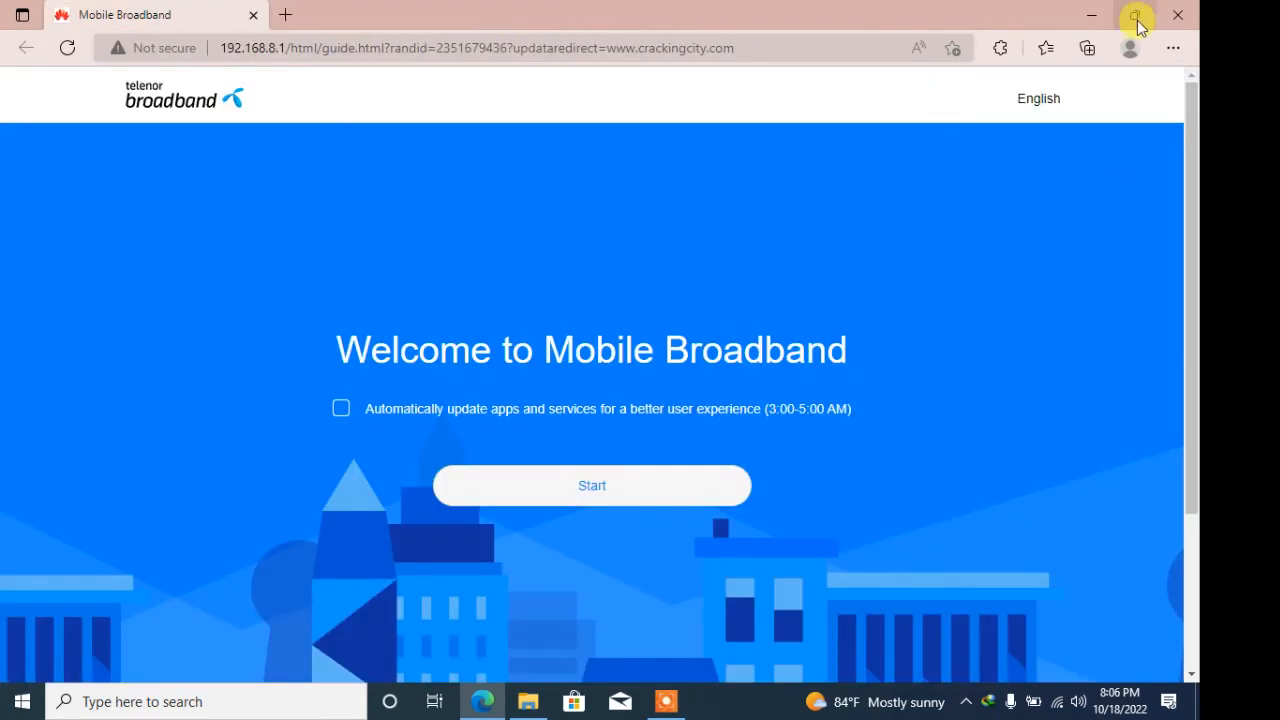
pyautogui.click(1091, 15)
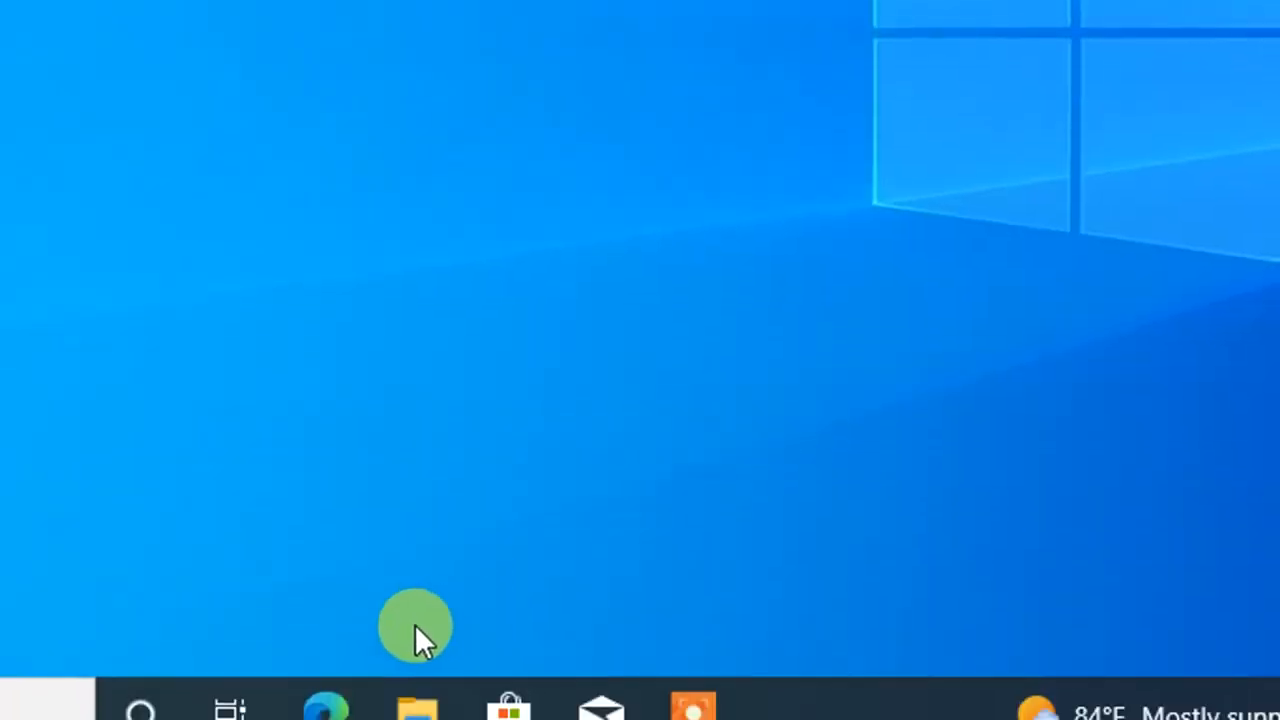
# - Restore Edge, show IDM Integration Module in the toolbar via the Extensions eye icon, then minimize
pyautogui.click(343, 705)
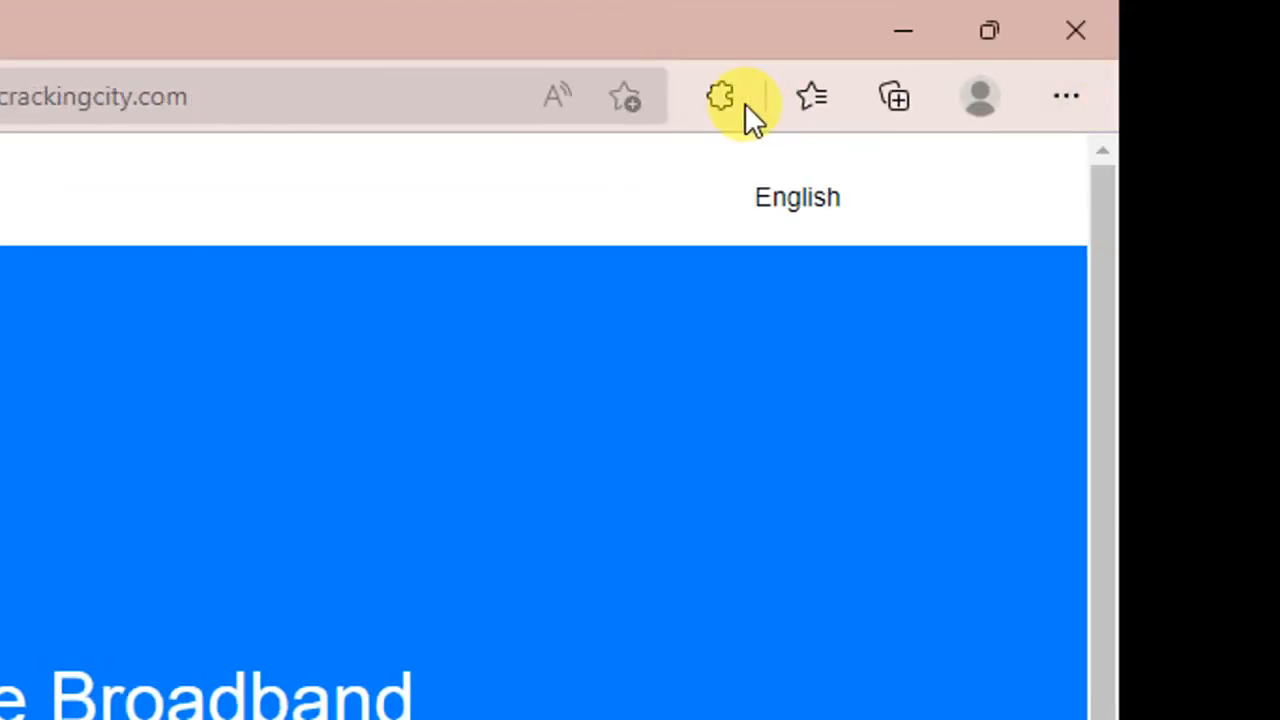
pyautogui.click(722, 98)
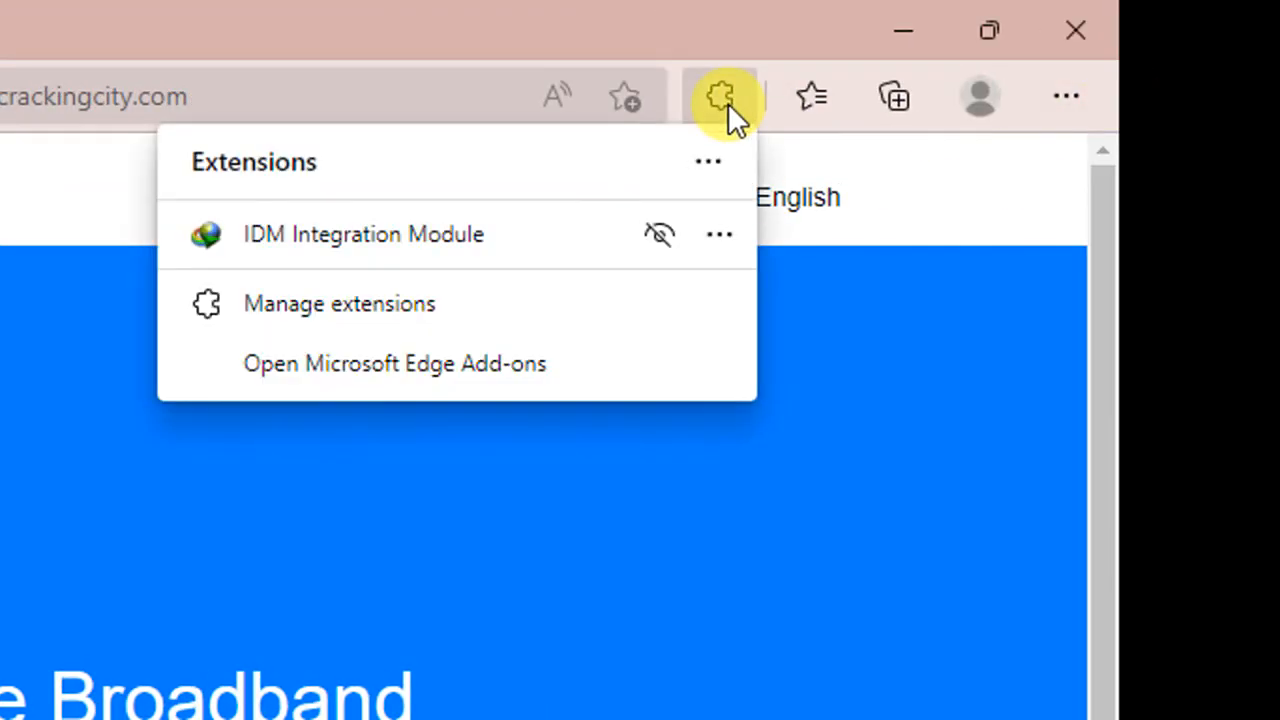
pyautogui.click(653, 236)
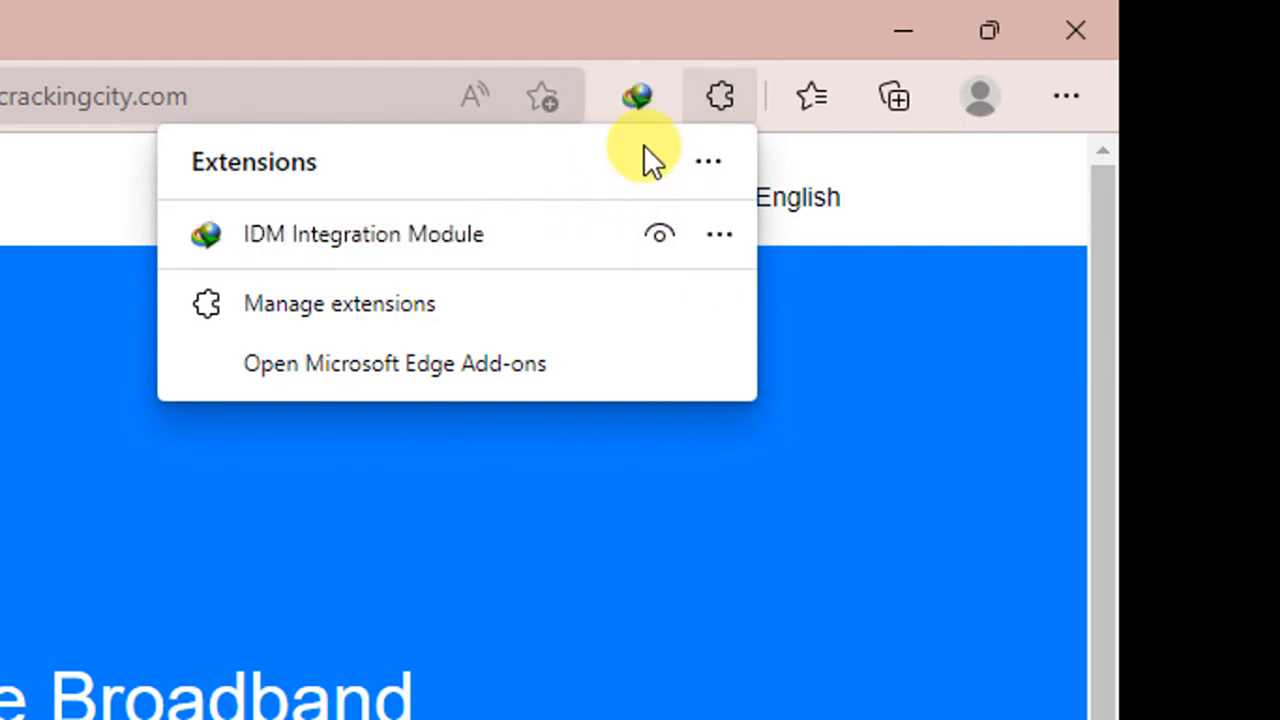
pyautogui.click(660, 237)
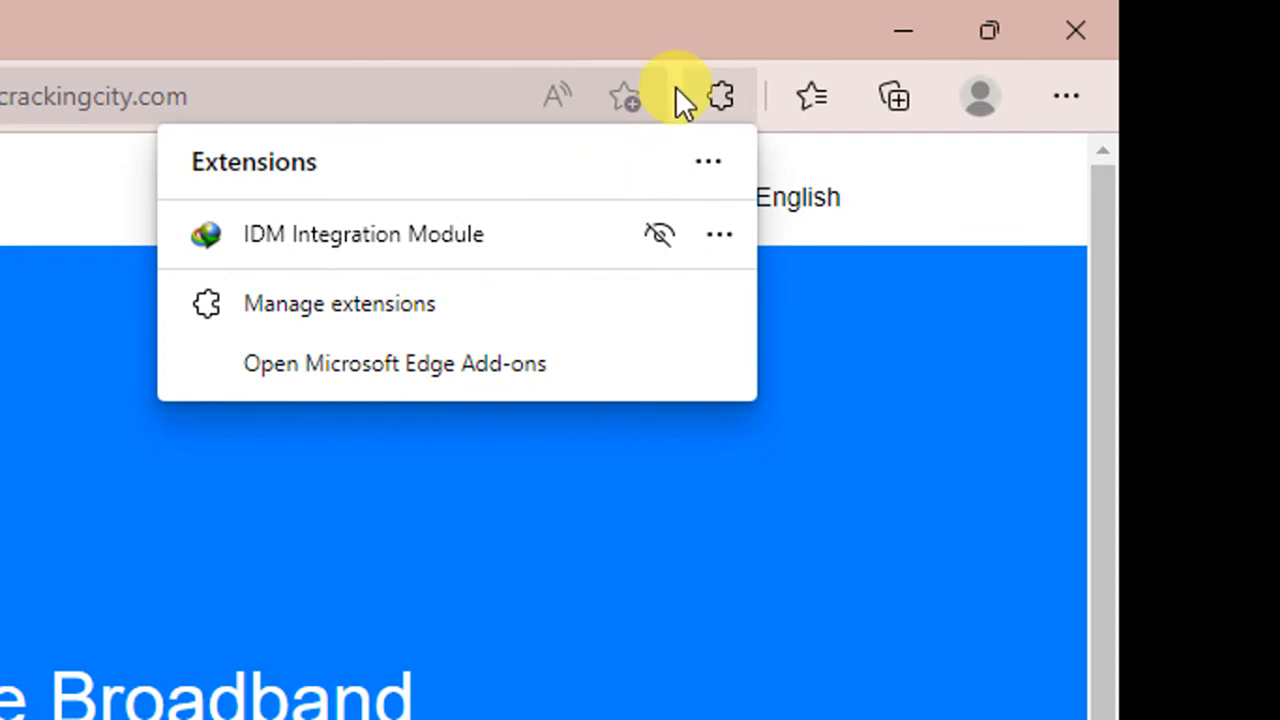
pyautogui.click(667, 236)
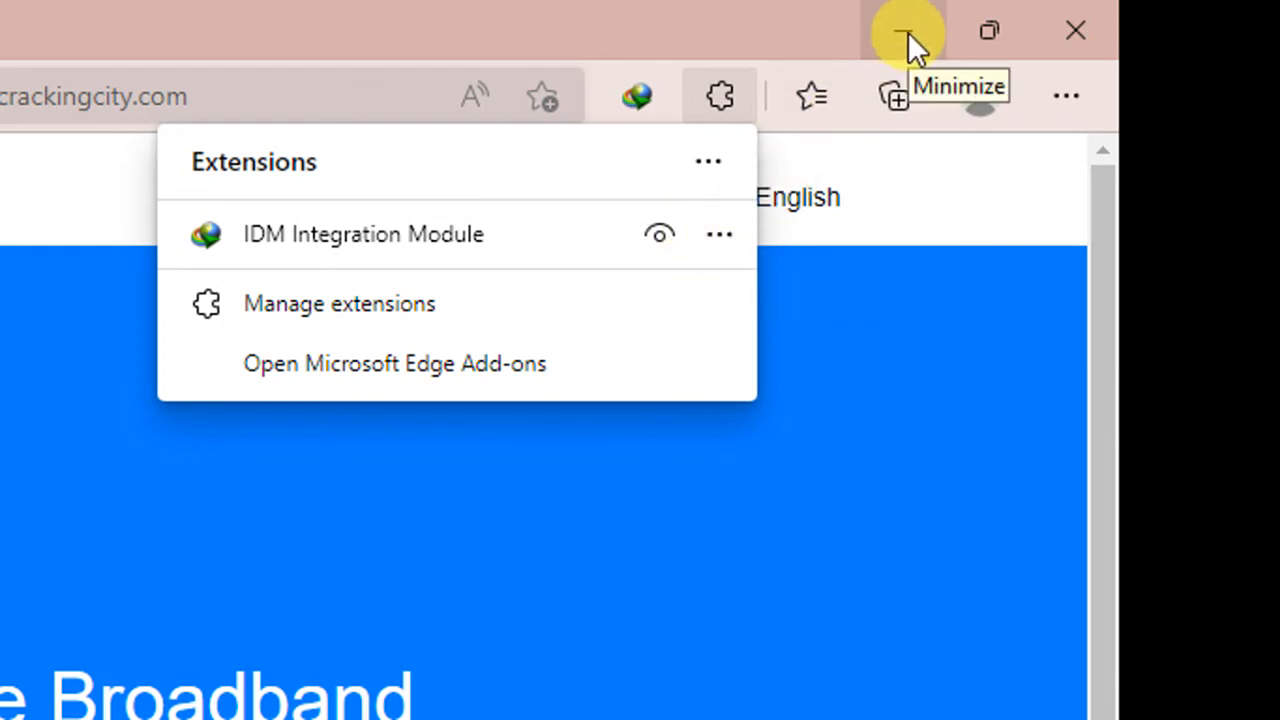
pyautogui.click(1076, 32)
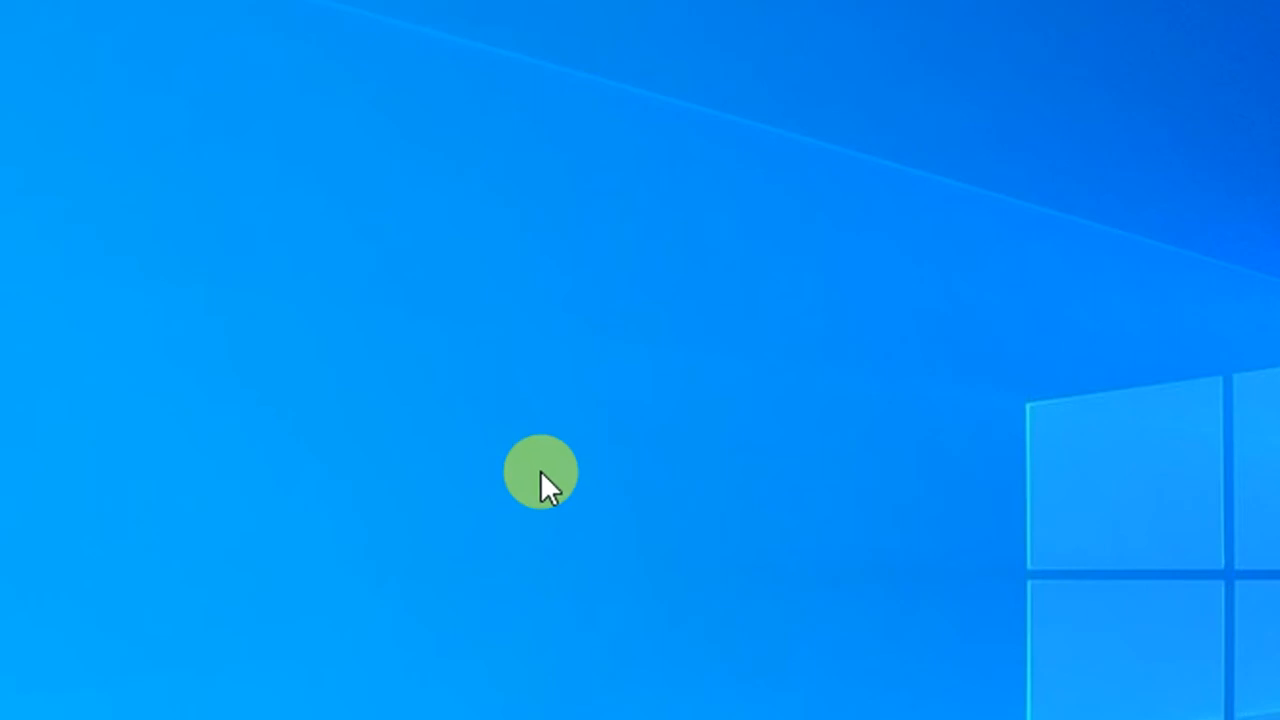